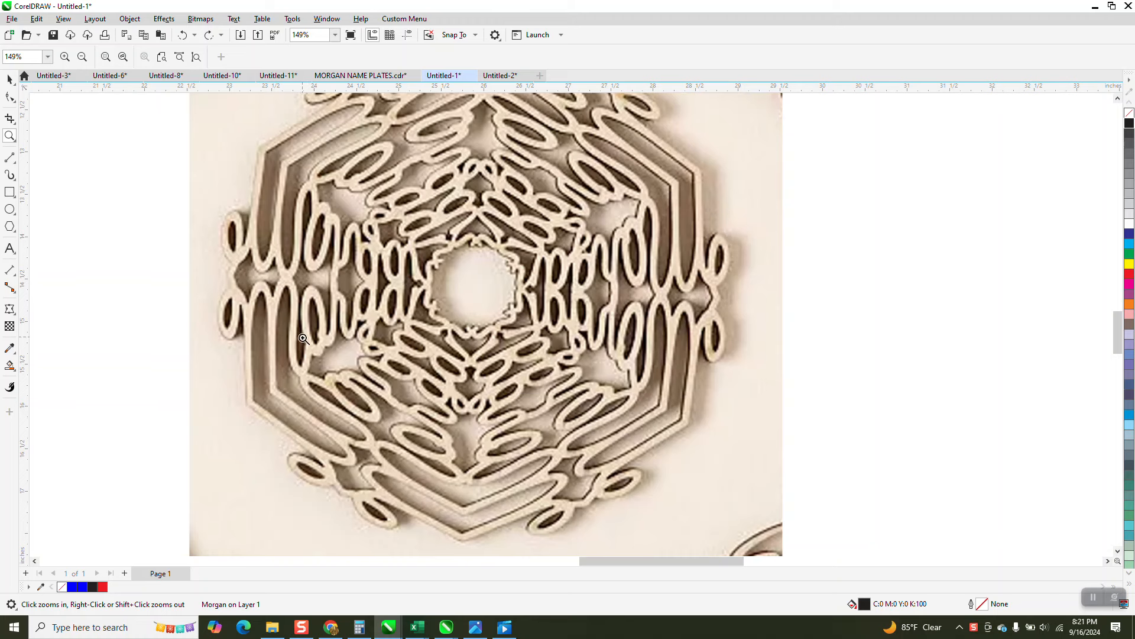
Examine the reference ornament photo, the finished blue and red hexagon snowflakes, and the name text with its font
right_click(618, 330)
right_click(620, 330)
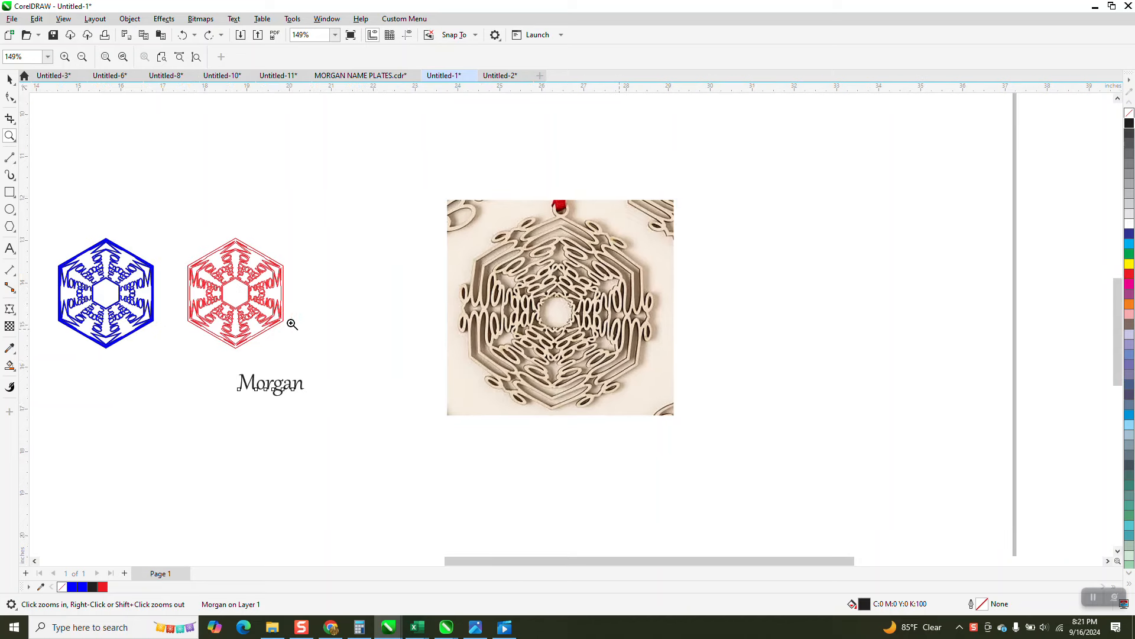
drag(57, 246, 180, 343)
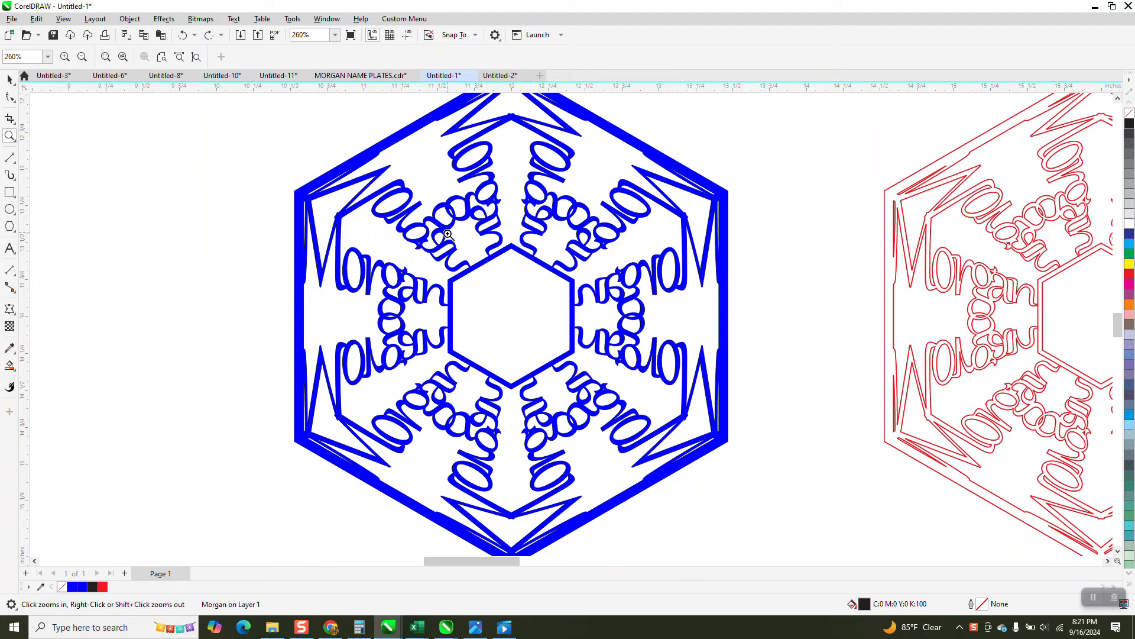
scroll(348, 259, down, 5)
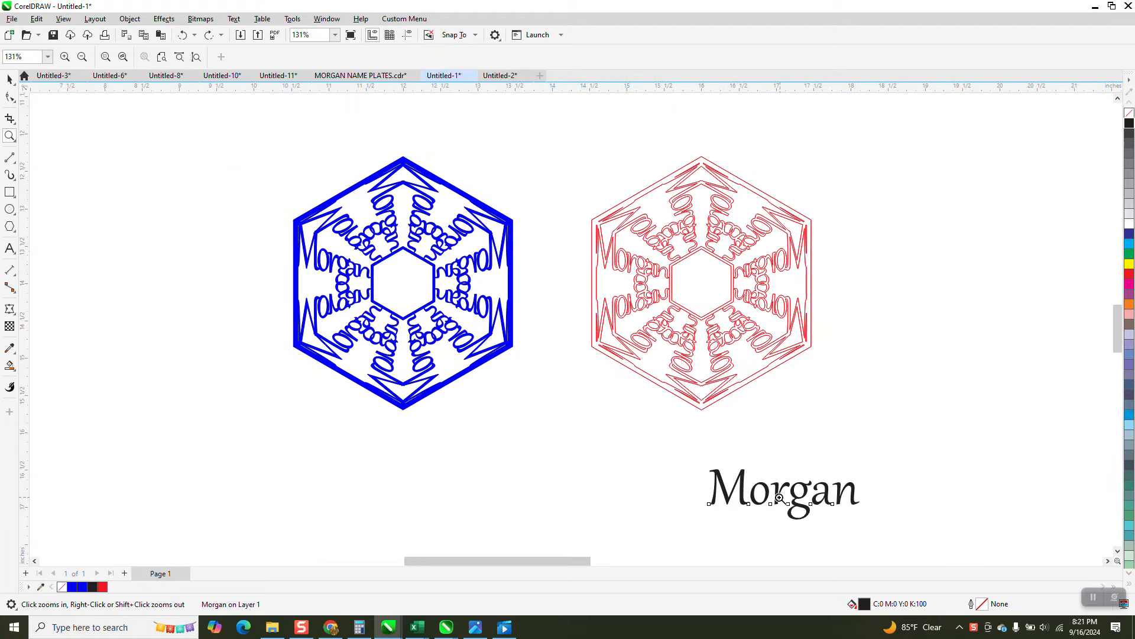
key(space)
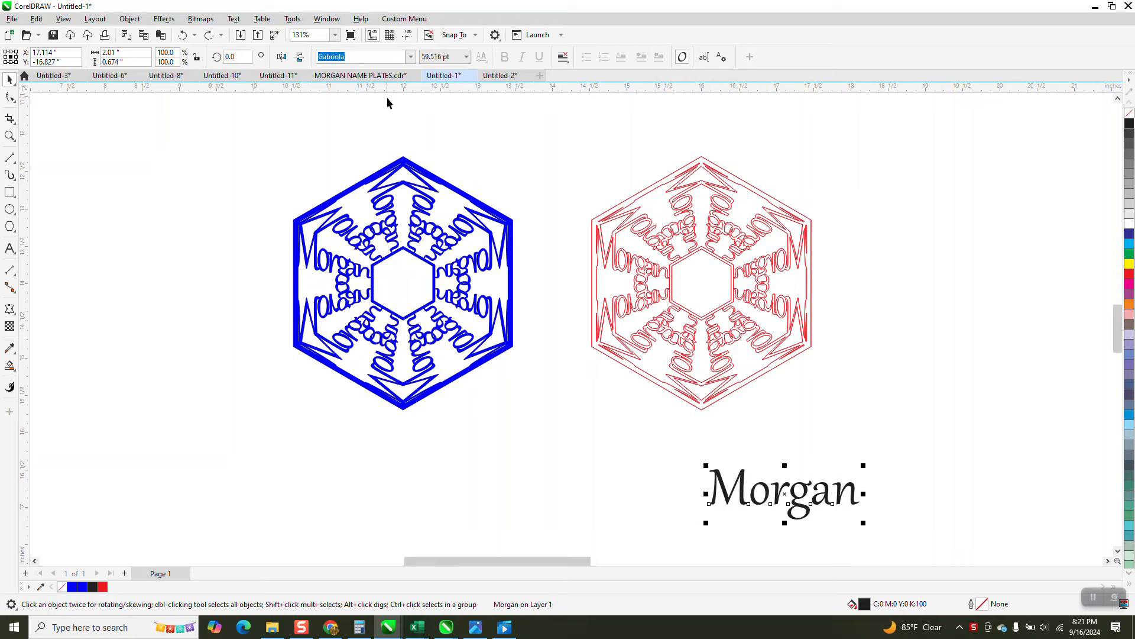
scroll(515, 240, down, 1)
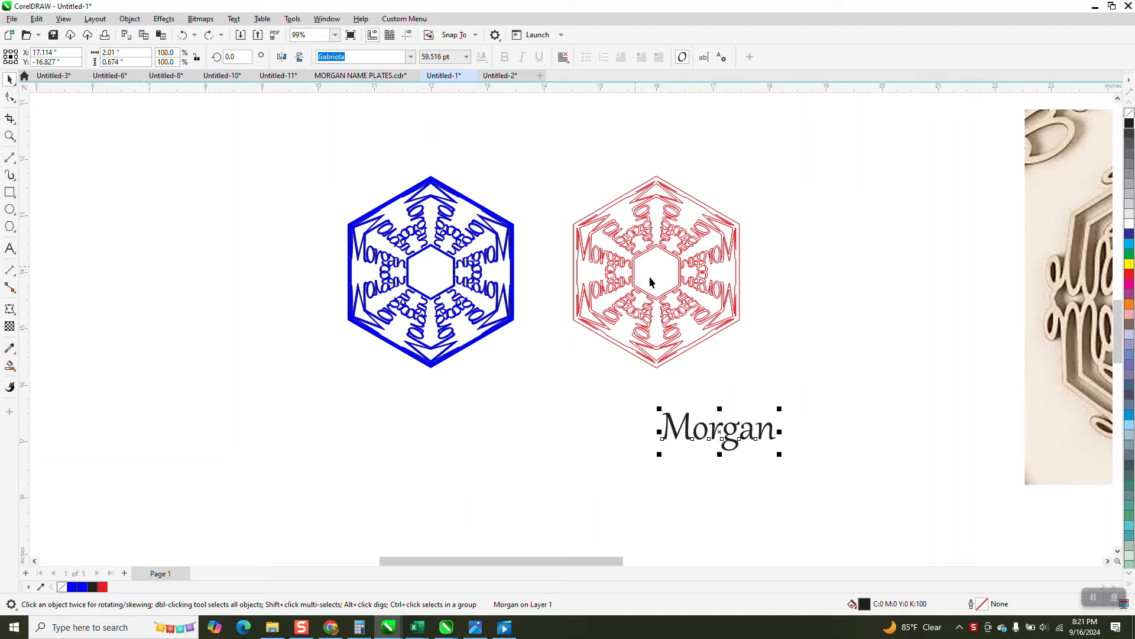
scroll(640, 286, down, 1)
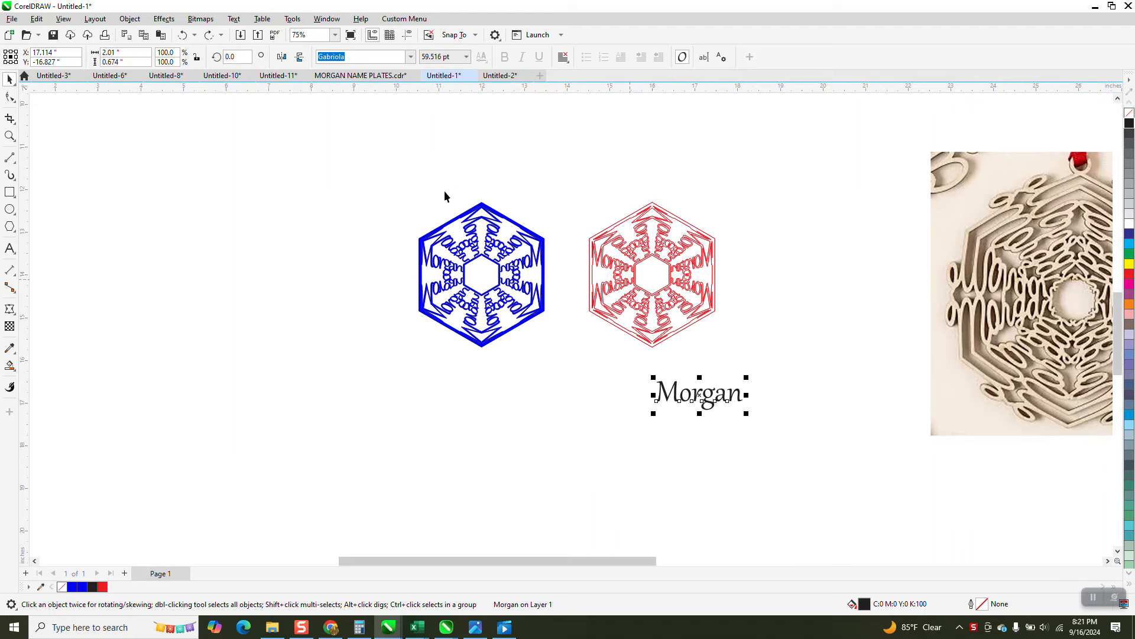
Move the blue and red snowflakes together 4 inches to the left
click(793, 335)
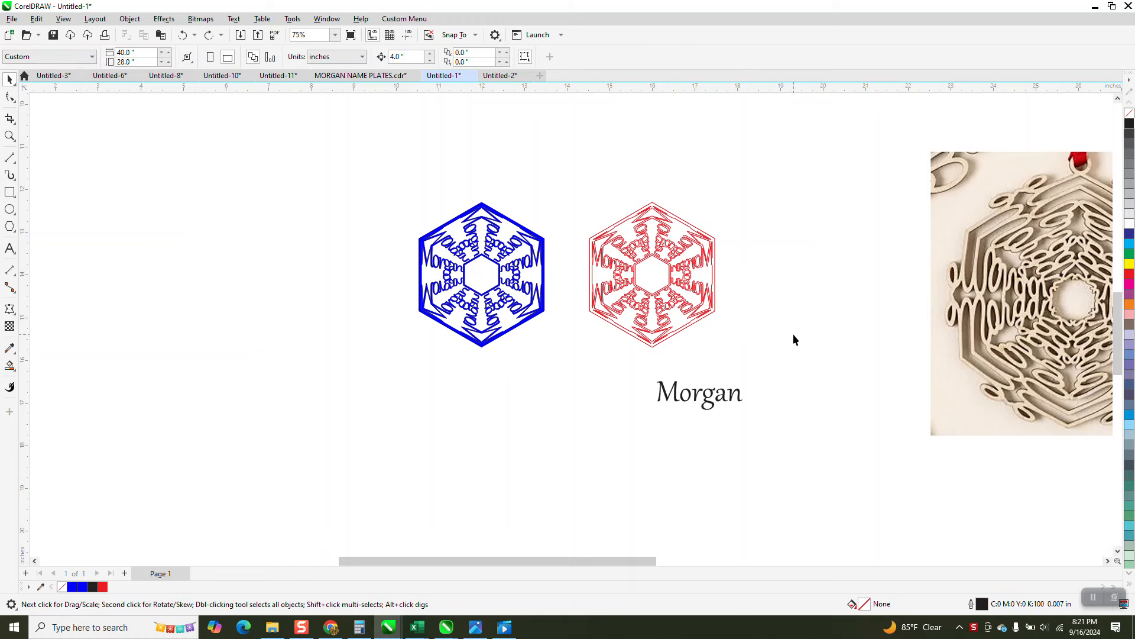
drag(406, 179, 743, 373)
key(Left)
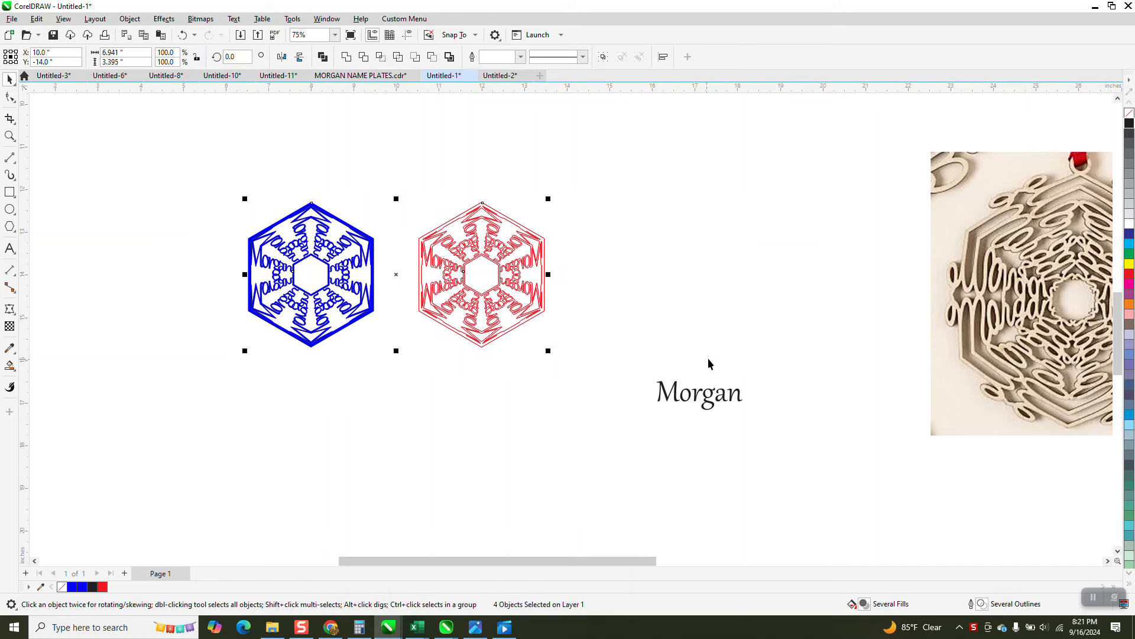
Remove the fill from the name text and give it a black outline
click(709, 402)
click(9, 135)
drag(635, 350, 790, 436)
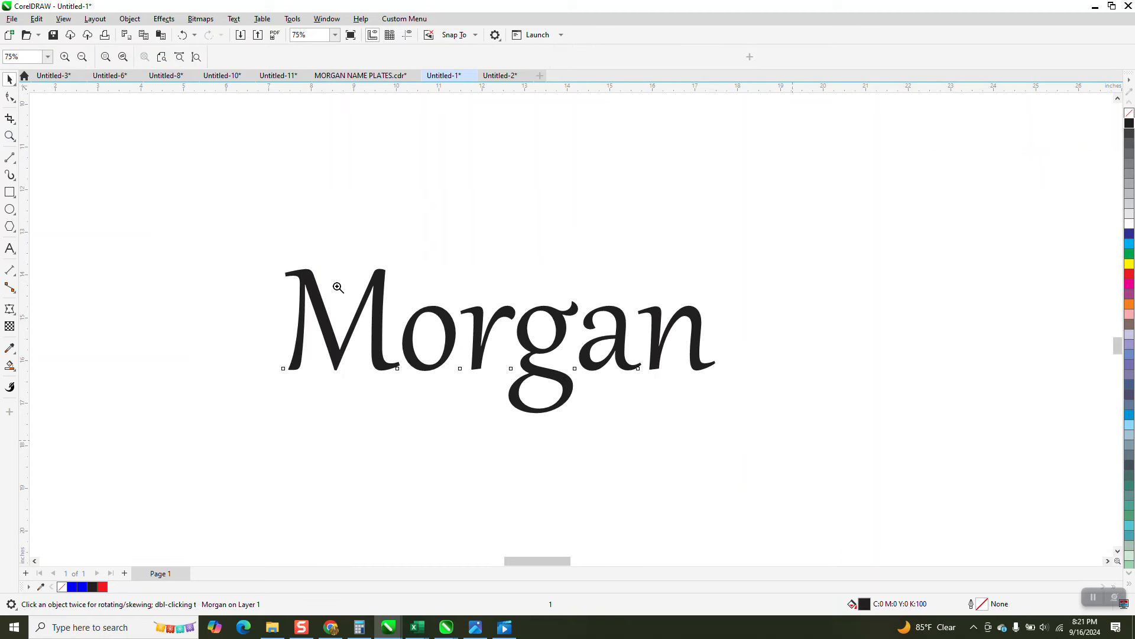
click(8, 86)
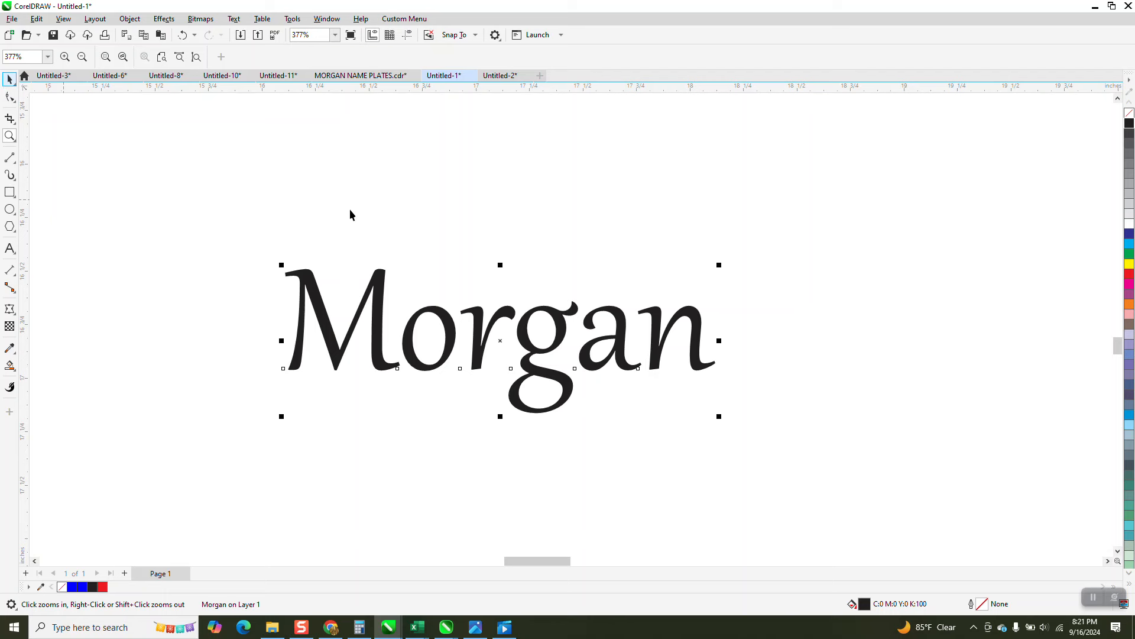
click(1129, 112)
right_click(1129, 122)
Tighten the letter spacing of the name text until neighbouring letters overlap, making it about 1.64 inches wide
click(10, 96)
drag(720, 417, 641, 418)
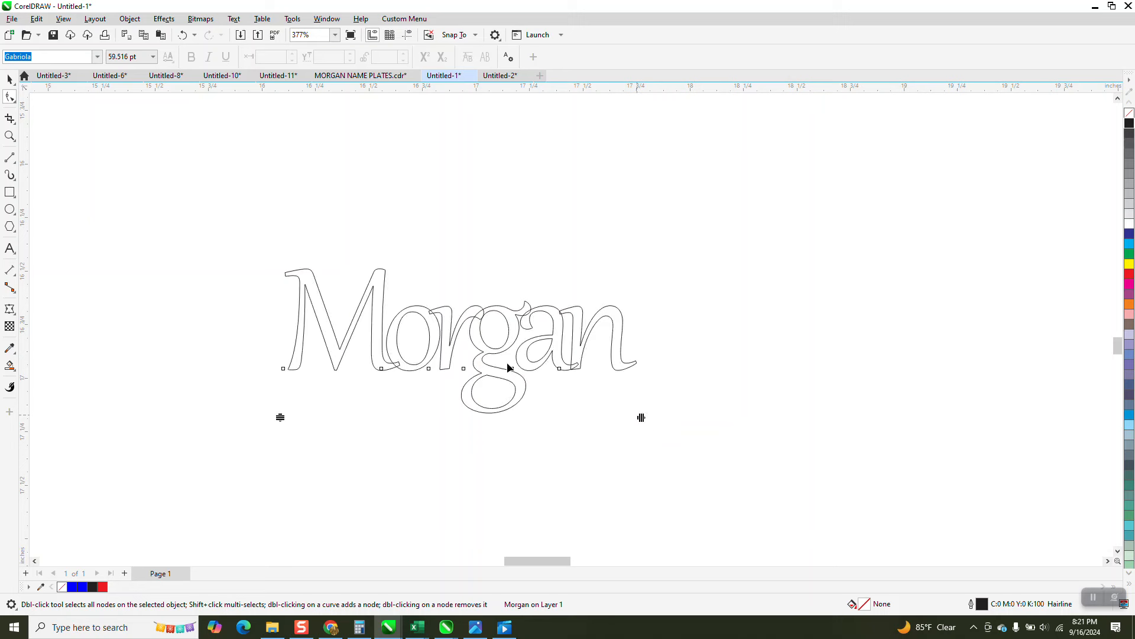
click(10, 136)
drag(283, 244, 708, 448)
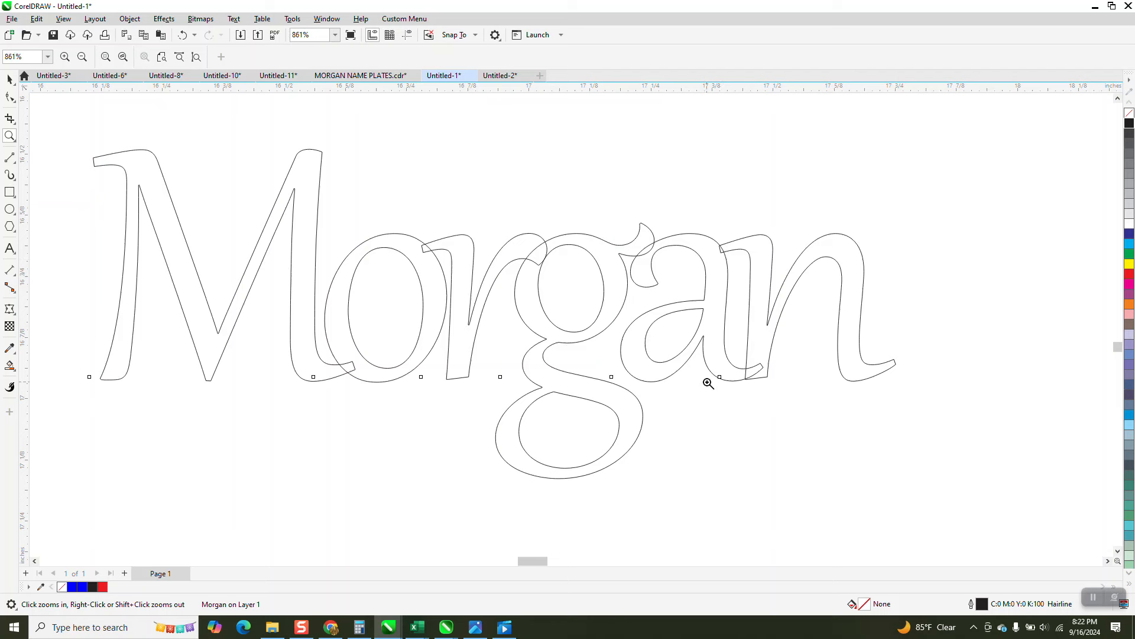
Try to weld the name text after converting it whole to curves and breaking the curve apart
scroll(456, 372, down, 2)
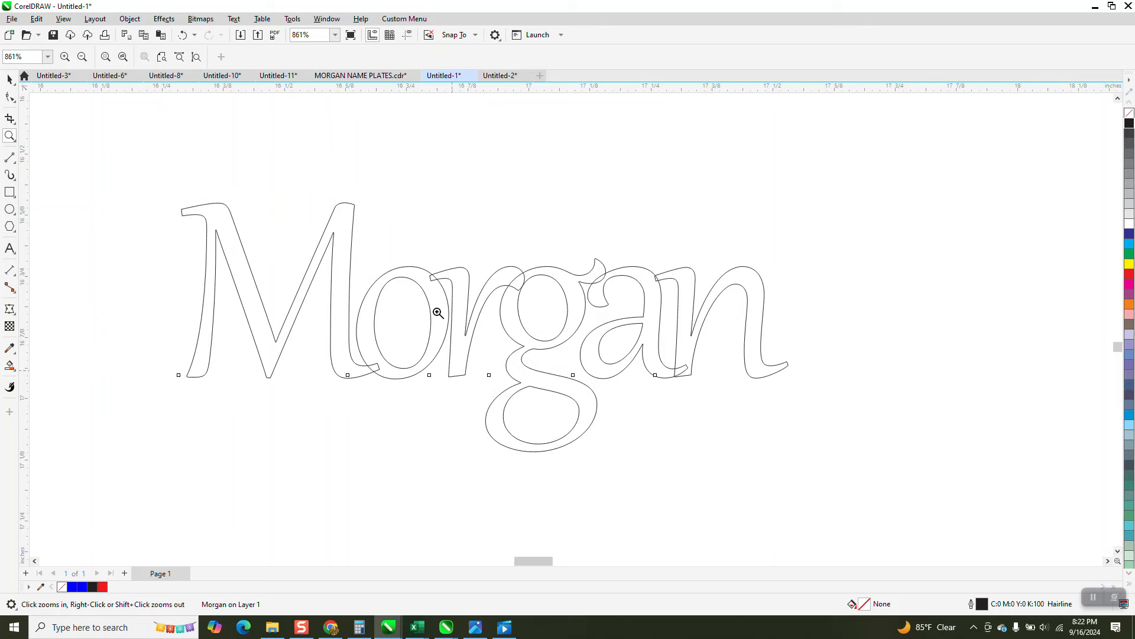
drag(124, 147, 835, 504)
key(space)
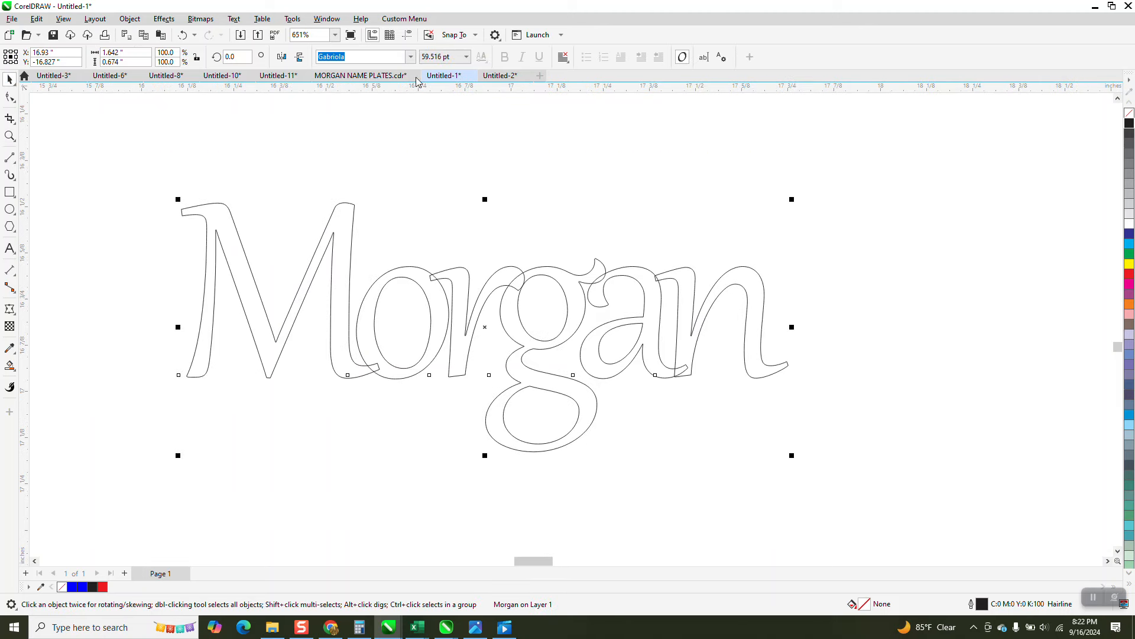
click(129, 18)
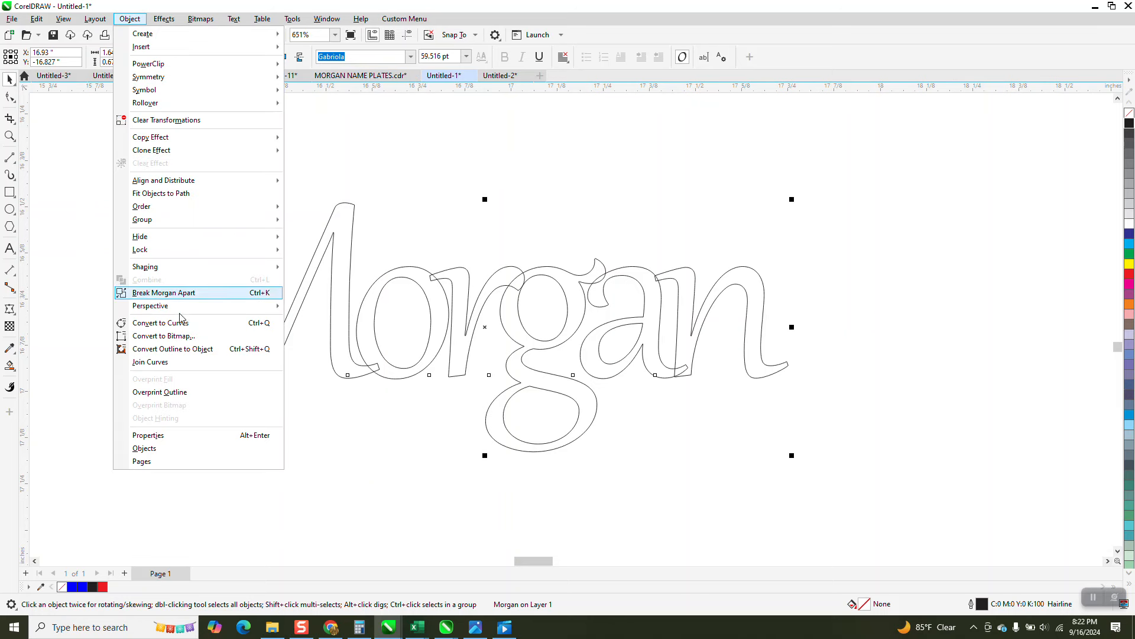
click(180, 323)
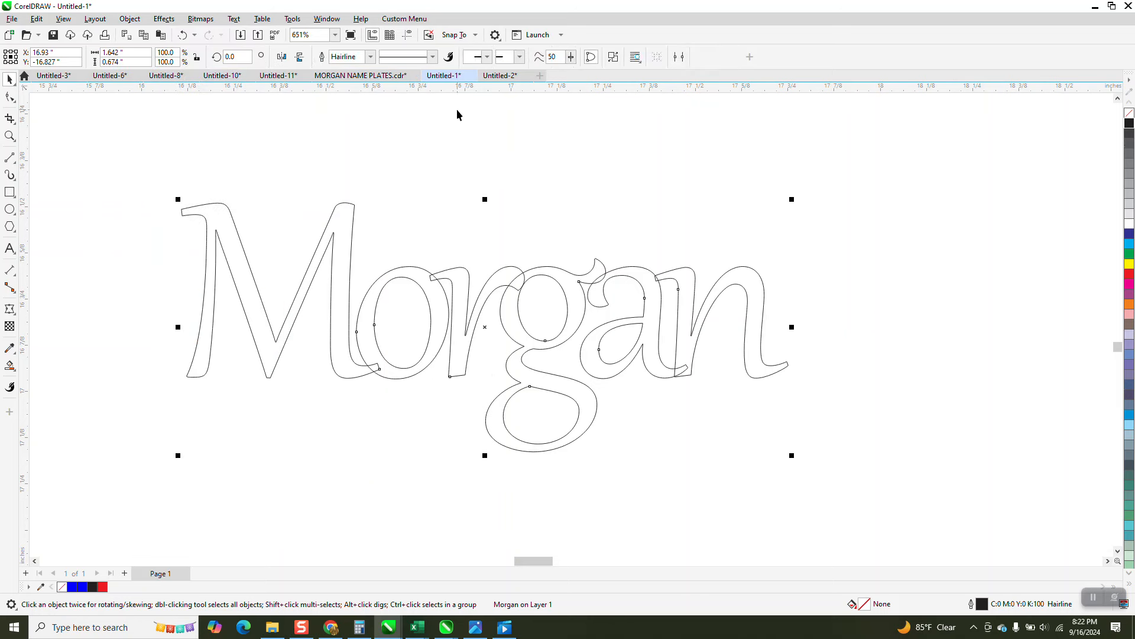
drag(752, 484, 820, 497)
click(130, 18)
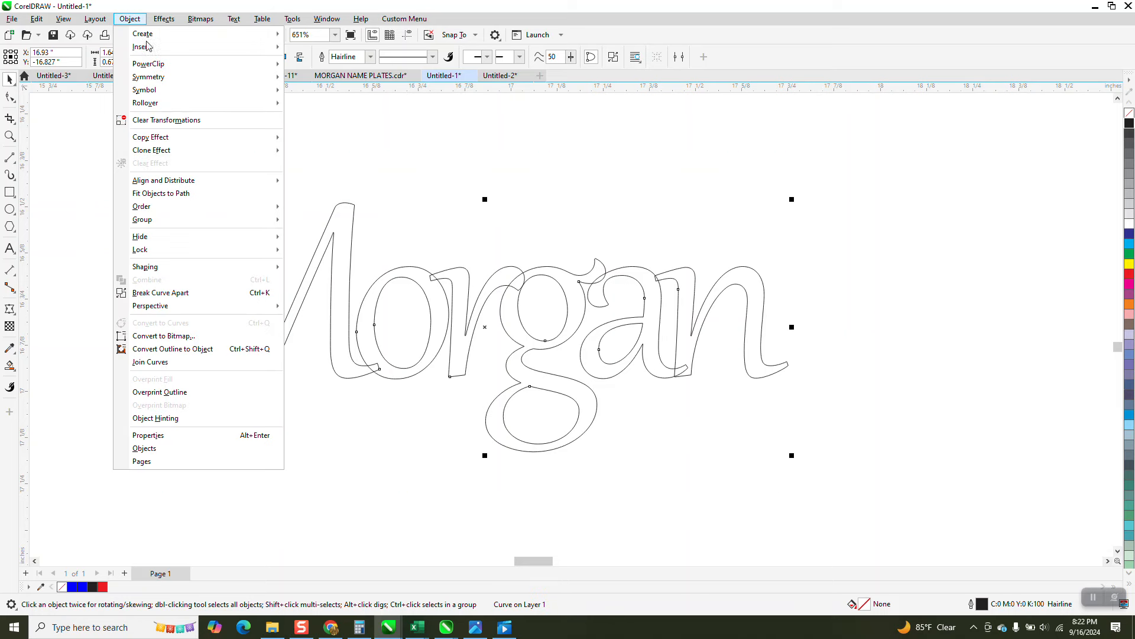
click(189, 294)
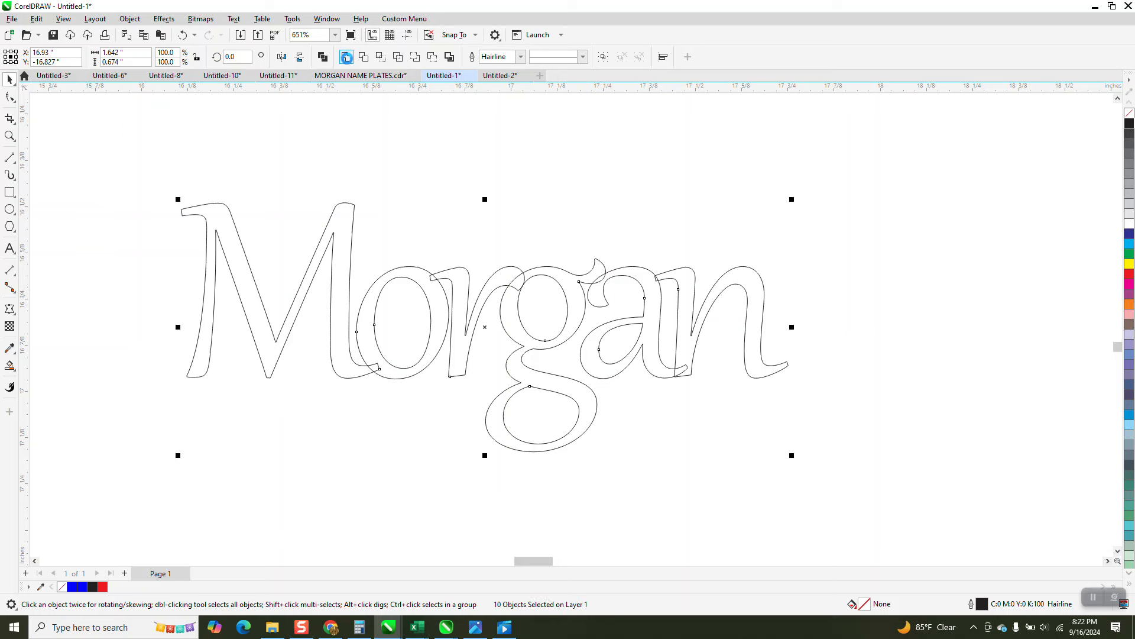
click(347, 58)
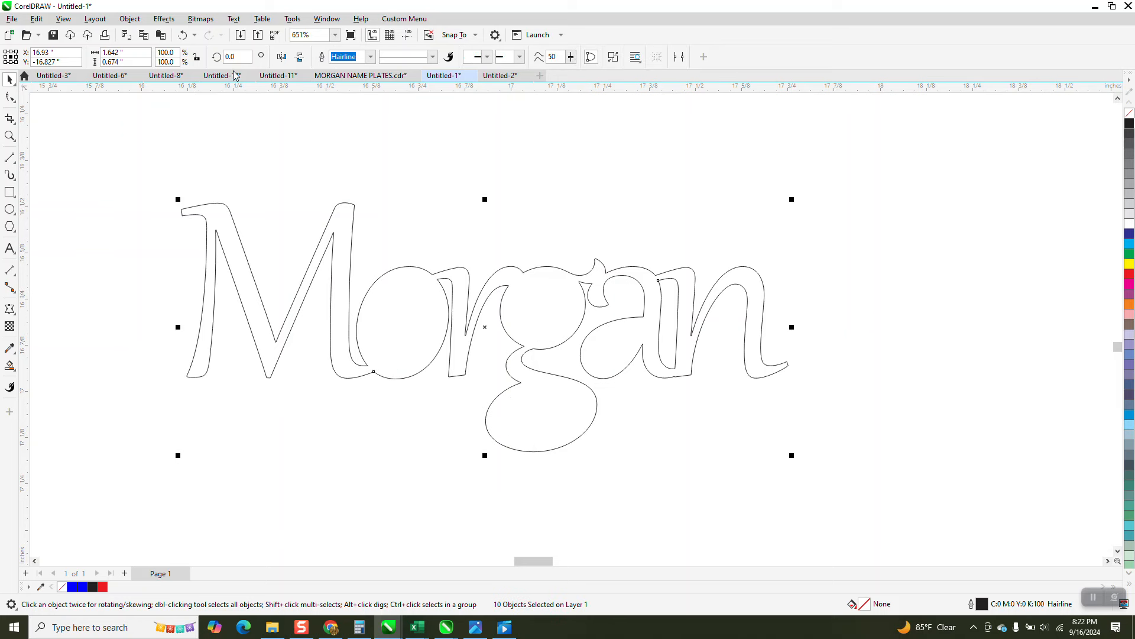
Undo the weld, break-apart and curve conversion, keeping the tightened letter spacing on the editable text
click(183, 36)
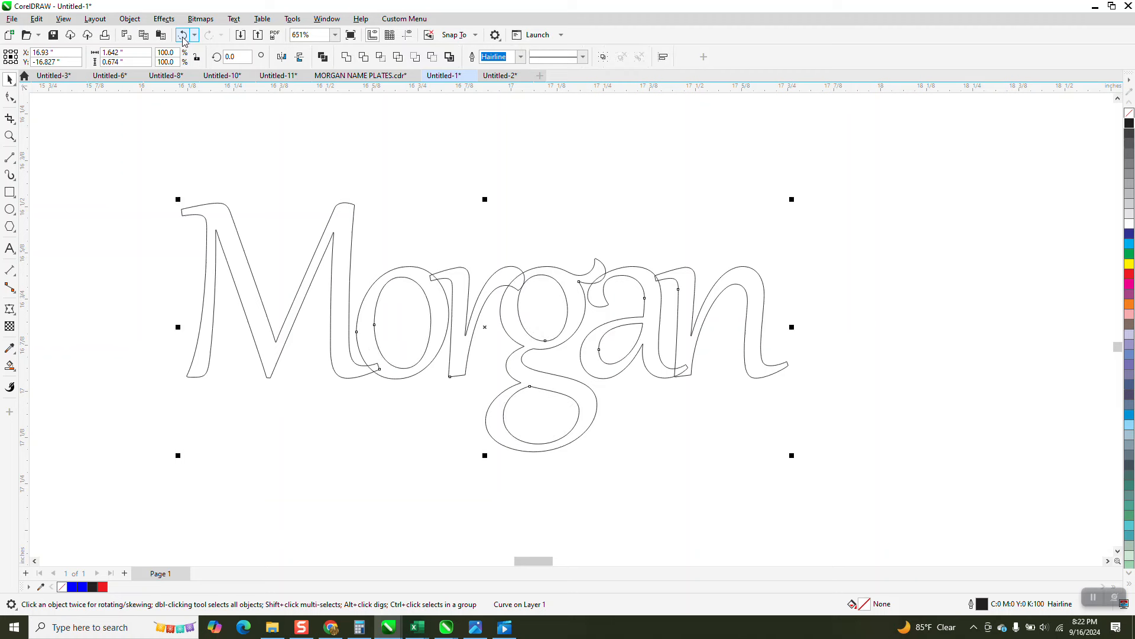
click(182, 36)
click(182, 36)
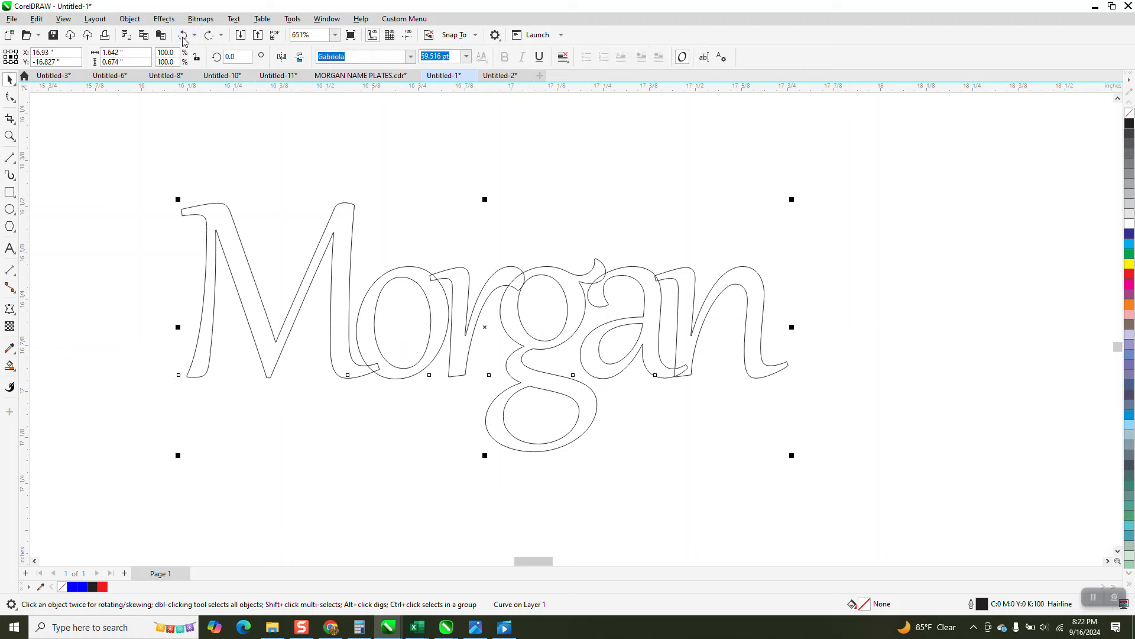
click(182, 37)
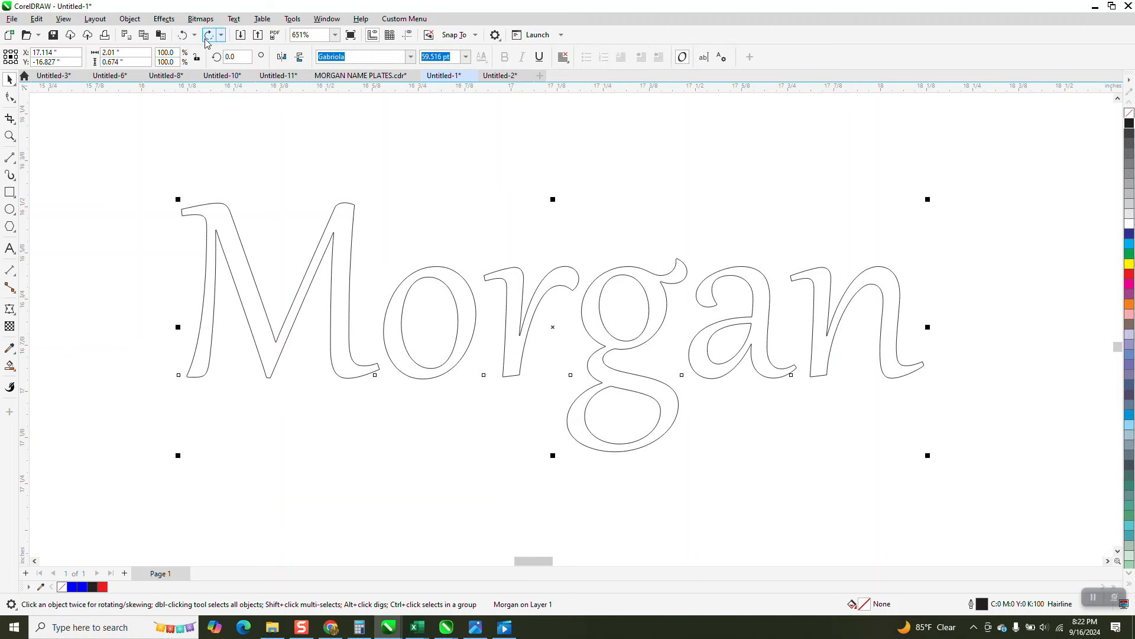
click(208, 37)
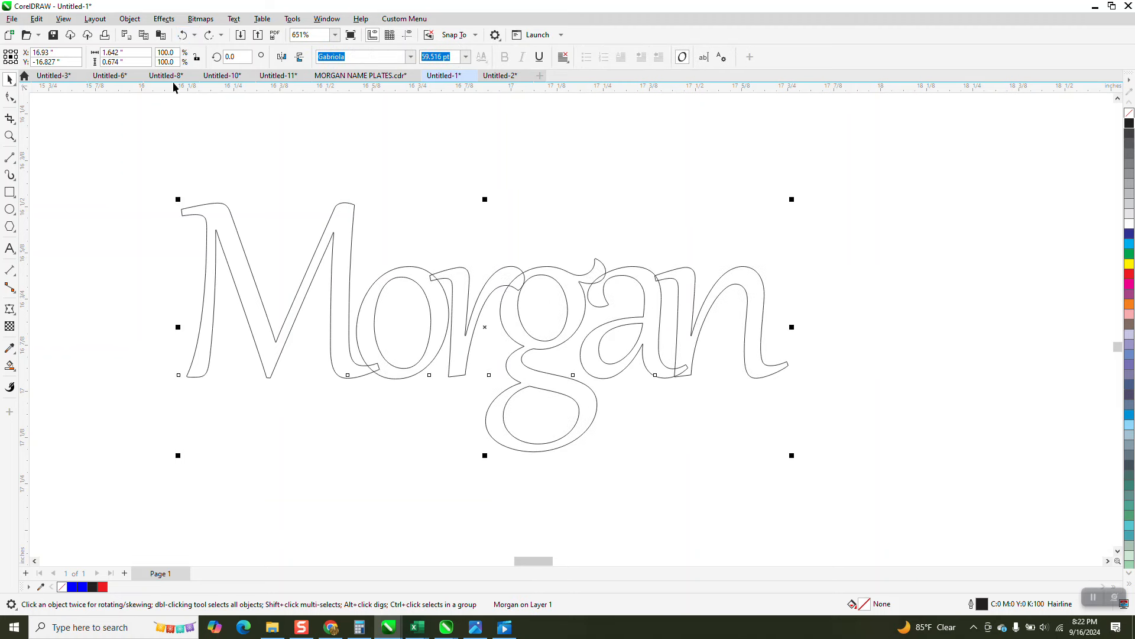
Break the name text apart into individual letters and select all of them
click(131, 19)
click(188, 292)
click(256, 296)
click(696, 455)
drag(847, 479, 848, 480)
Convert the selected letters to curves and weld them into one connected outline
click(130, 19)
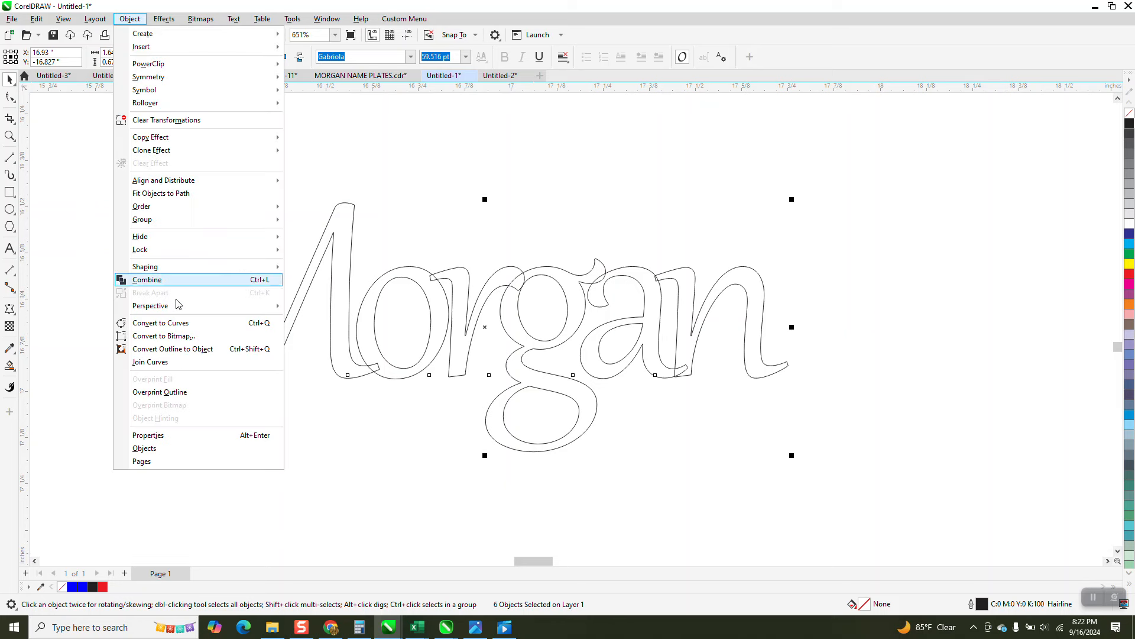
click(180, 323)
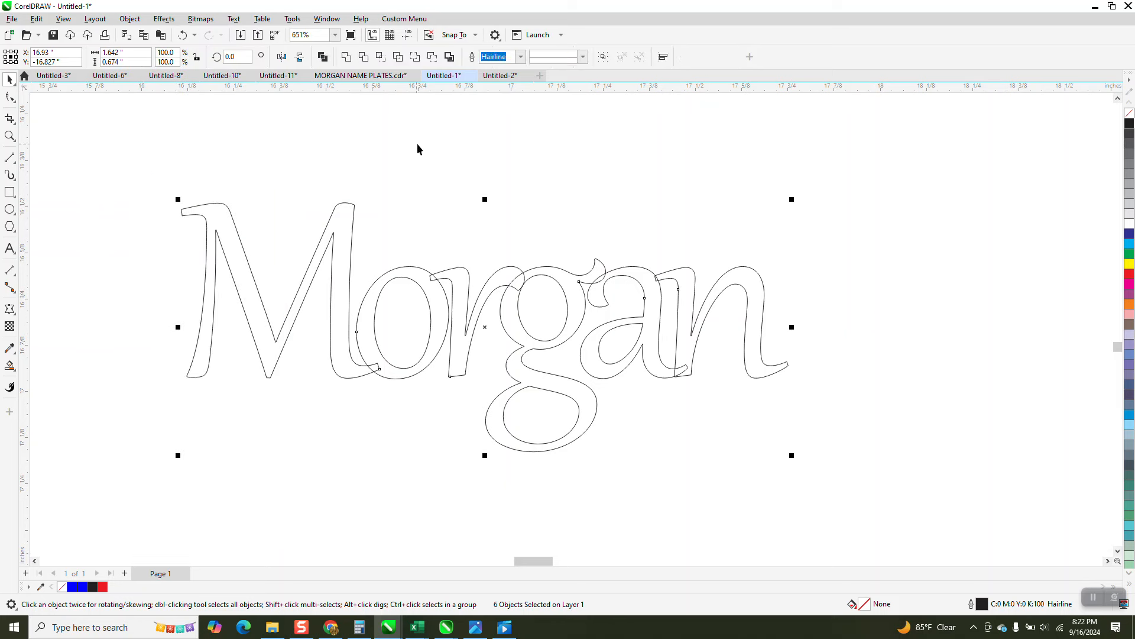
Try Smart Fill in blue without an outline on the welded name and undo the fill
click(9, 365)
click(224, 221)
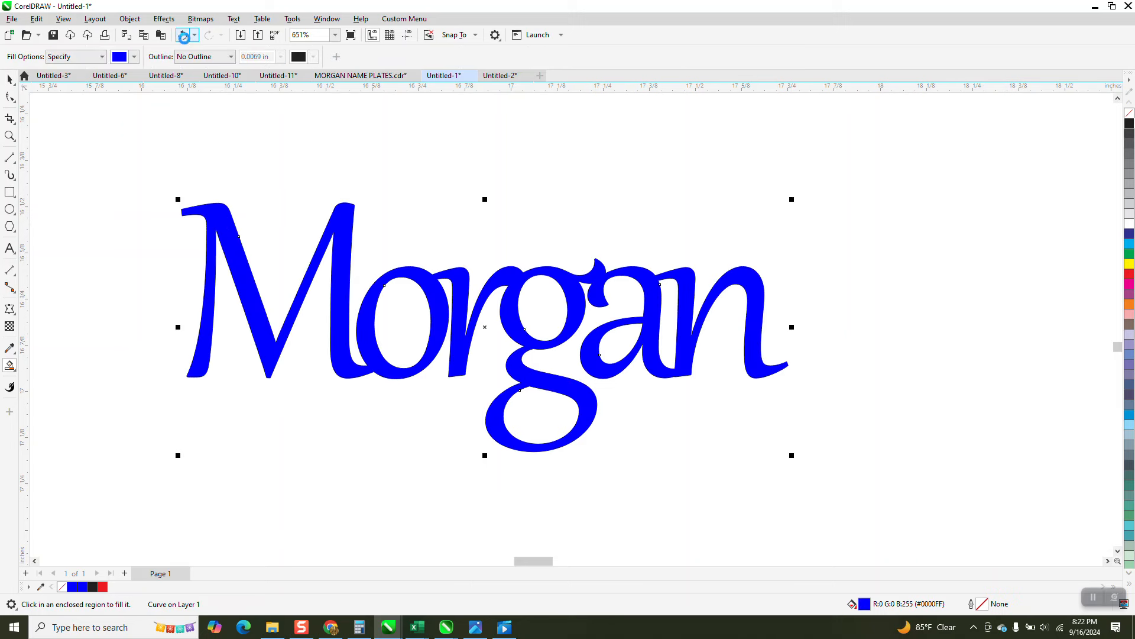
click(182, 35)
click(9, 78)
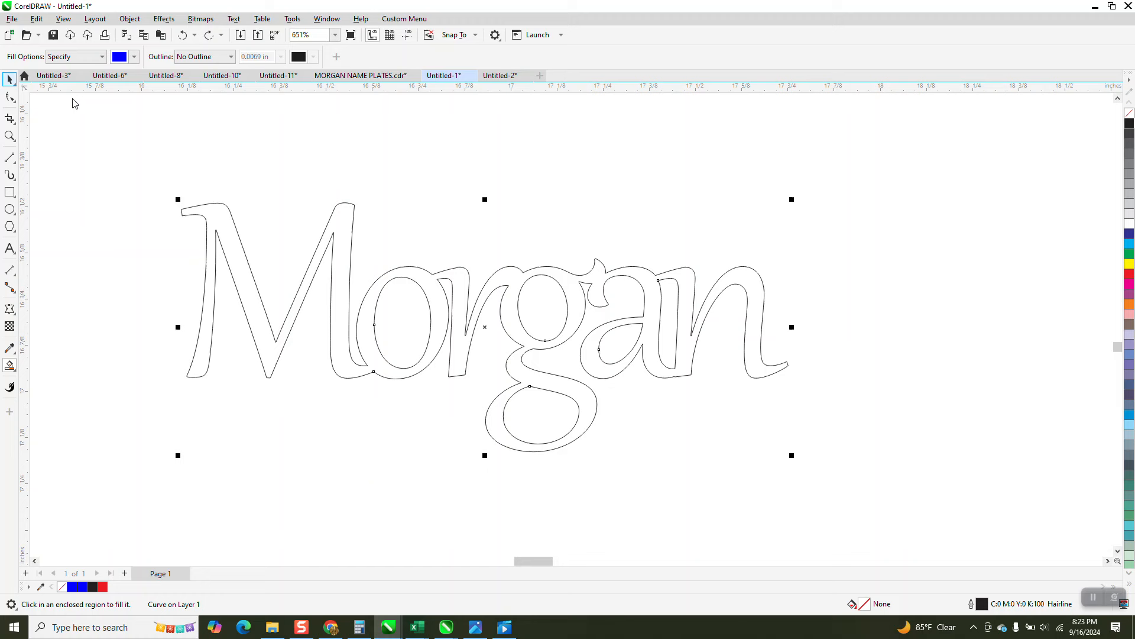
Create a vertically mirrored copy of the name outline below the original and move it up until the two g loops overlap
scroll(508, 257, down, 1)
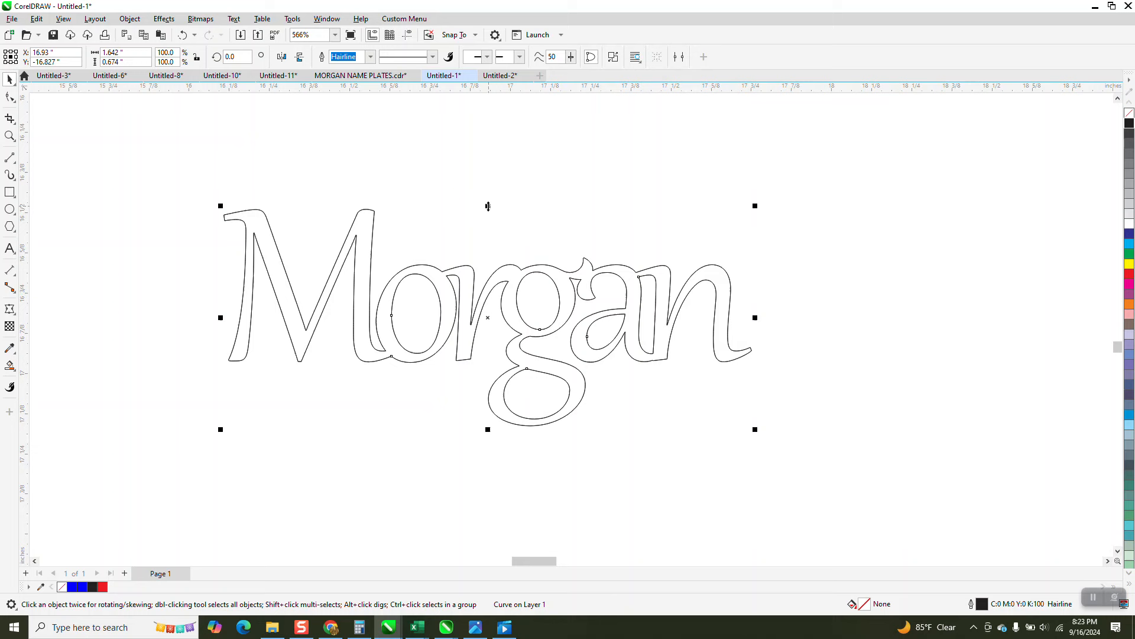
drag(488, 207, 498, 387)
drag(507, 453, 509, 488)
drag(597, 382, 608, 400)
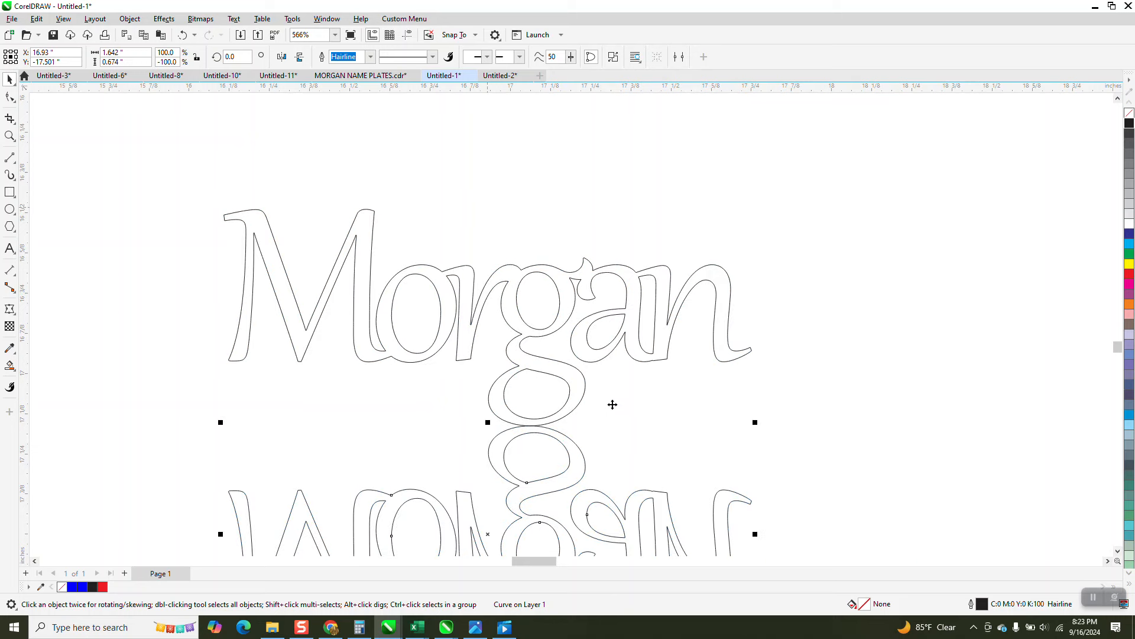
scroll(609, 408, down, 1)
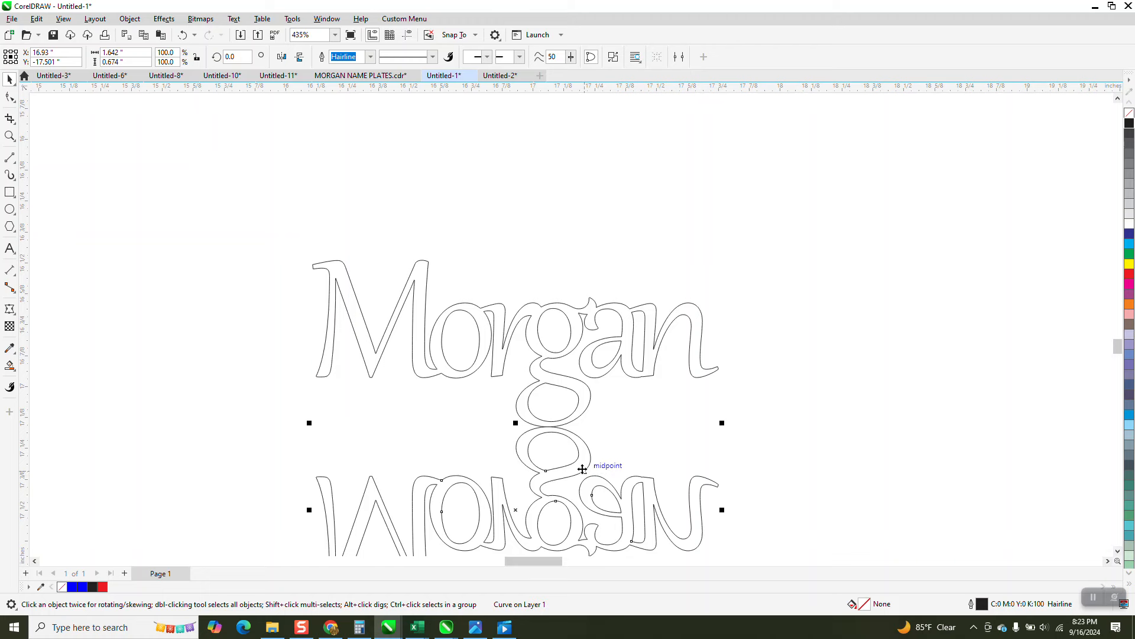
drag(582, 469, 648, 423)
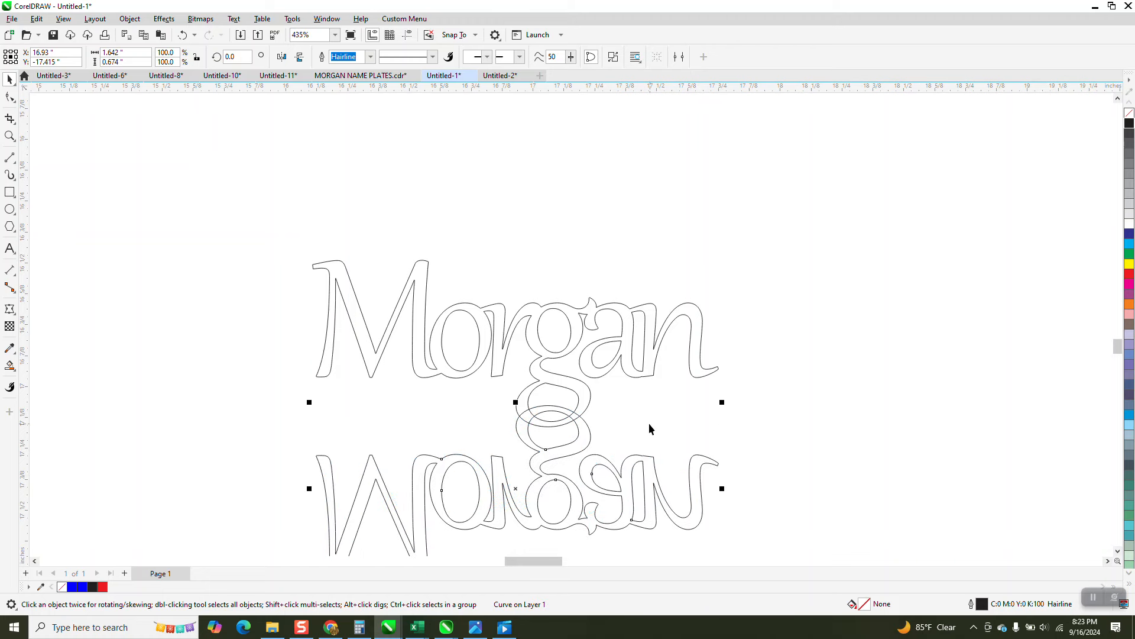
Weld the upright and mirrored name outlines into a single curve
scroll(590, 355, down, 1)
scroll(590, 355, down, 3)
drag(393, 263, 714, 509)
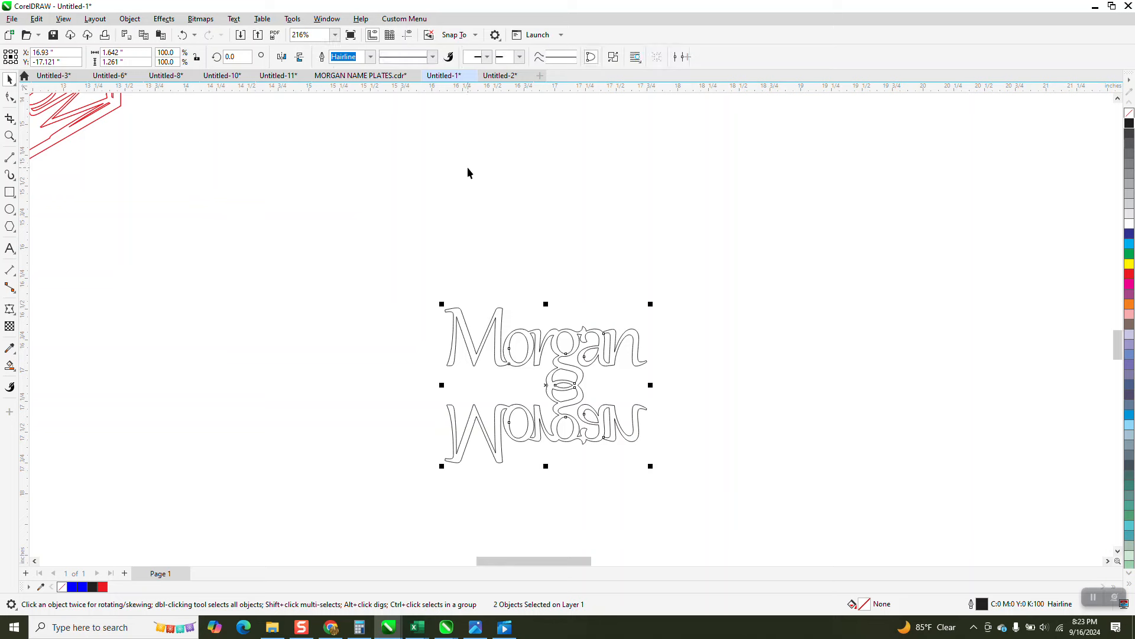
click(573, 371)
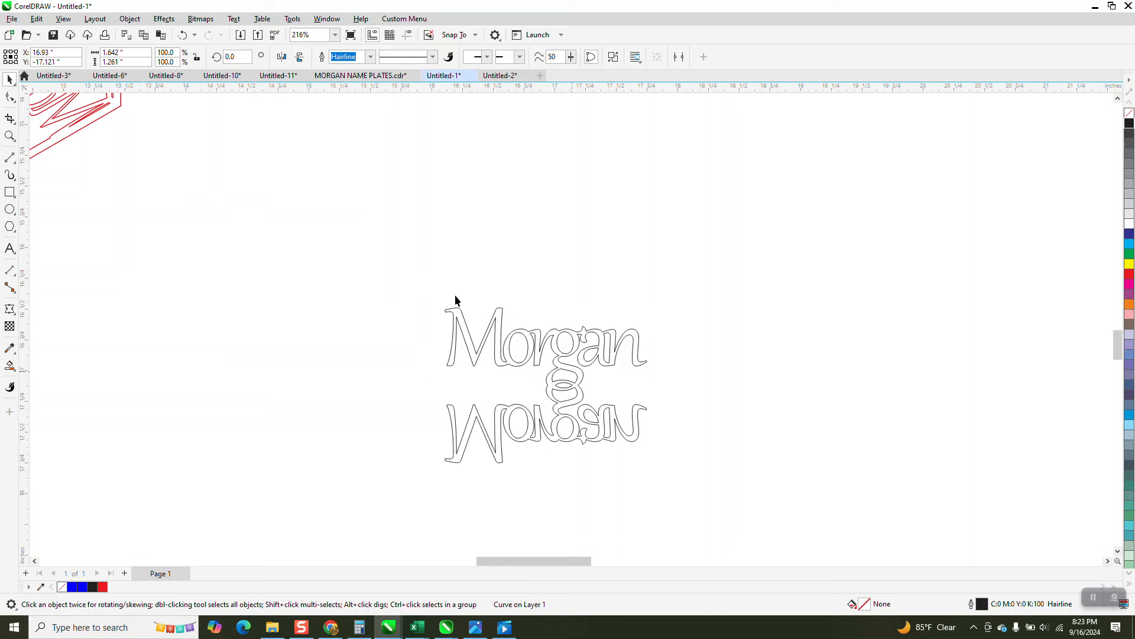
click(526, 422)
Draw a six-sided polygon about 3.8 by 4.4 inches above the mirrored name and move the name below it
scroll(485, 295, down, 3)
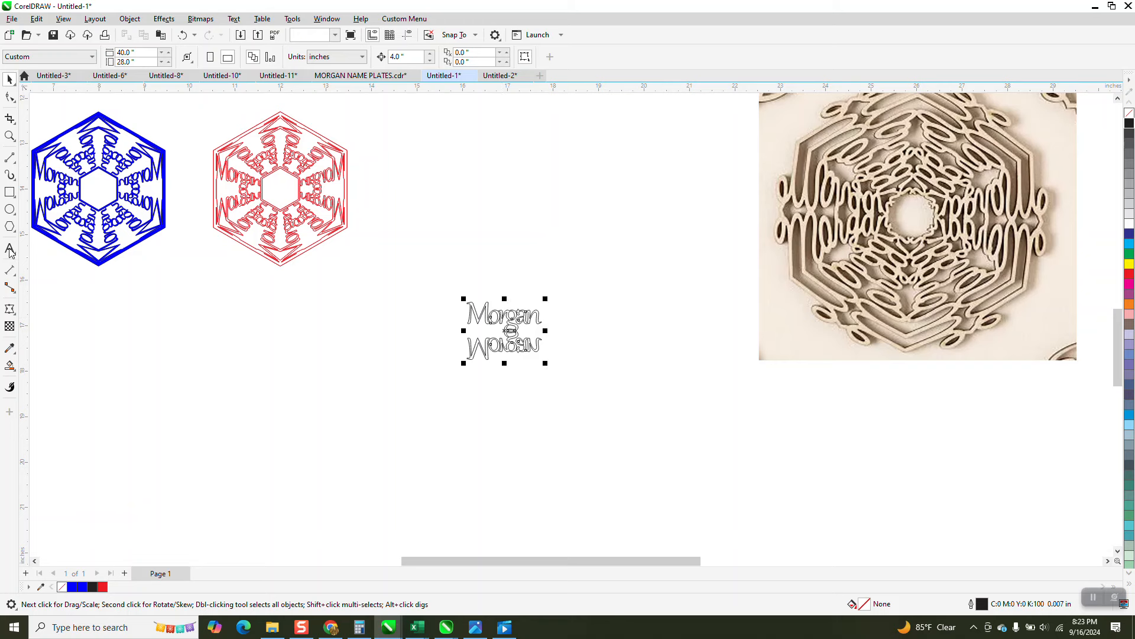
click(14, 231)
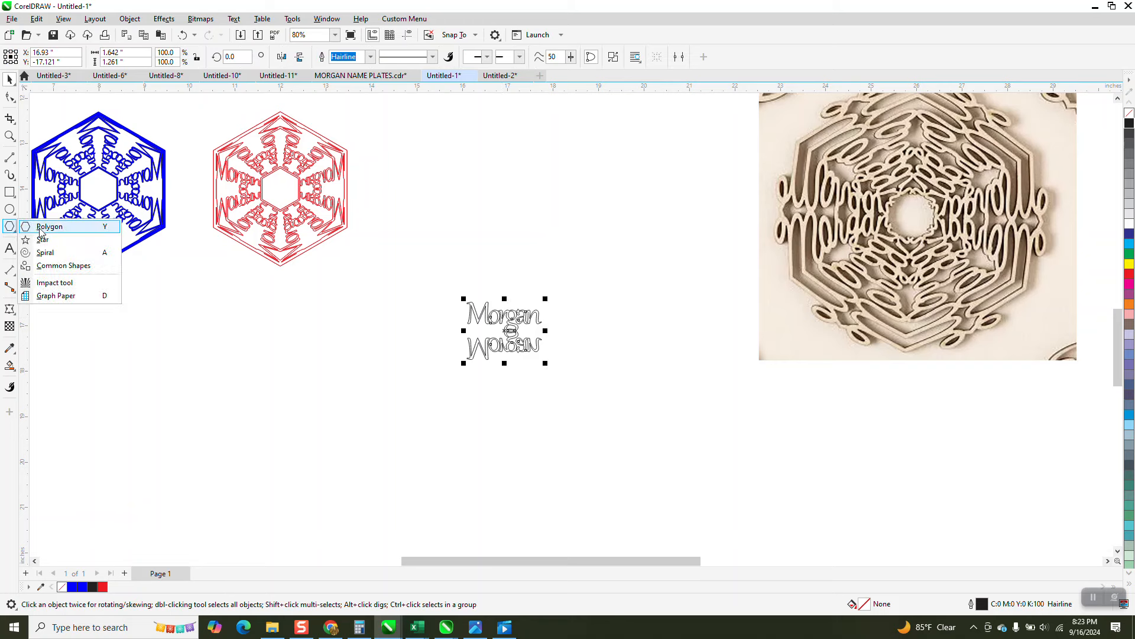
click(53, 227)
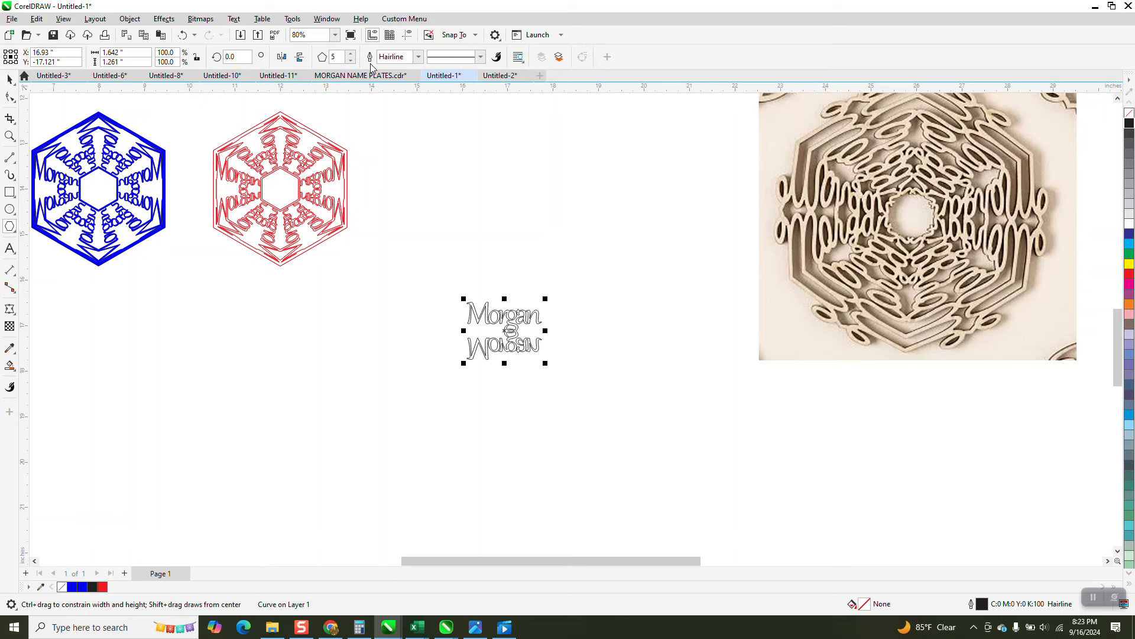
click(351, 53)
drag(610, 135, 424, 254)
key(space)
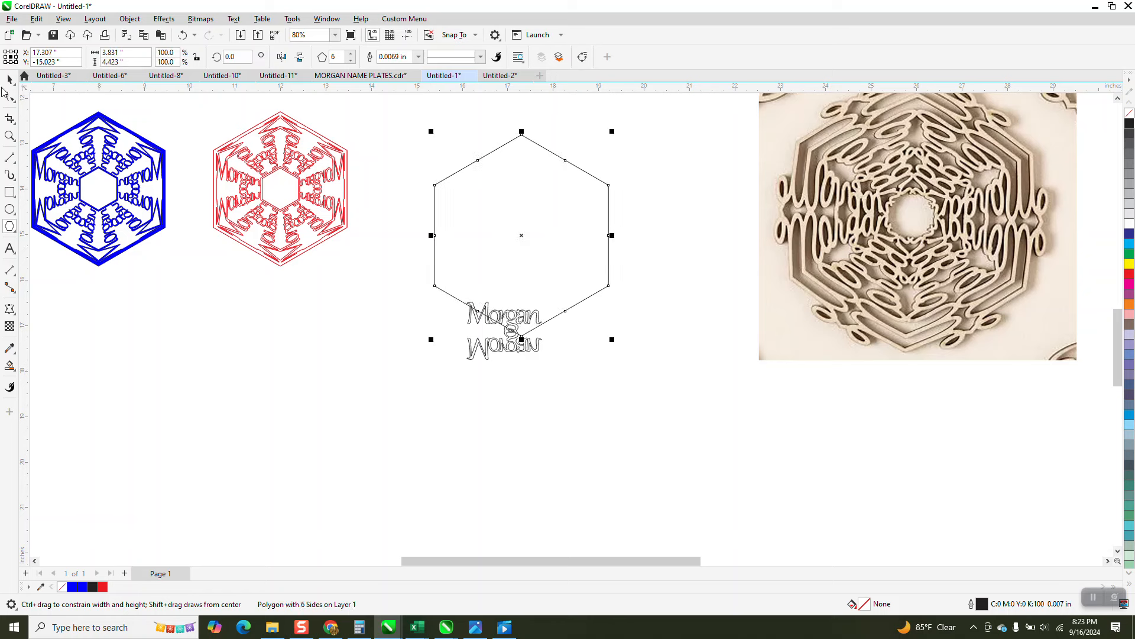
drag(521, 354, 512, 437)
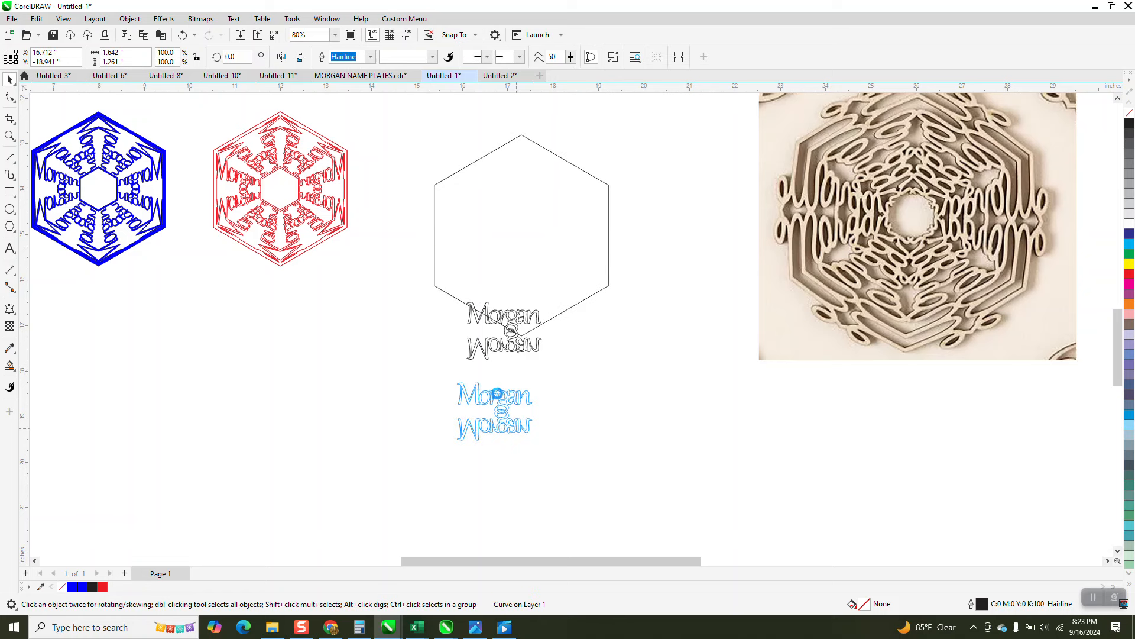
Draw two straight diagonals between the hexagon's upper and opposite lower side corners so they cross at its centre
click(12, 159)
click(62, 171)
drag(436, 188, 609, 285)
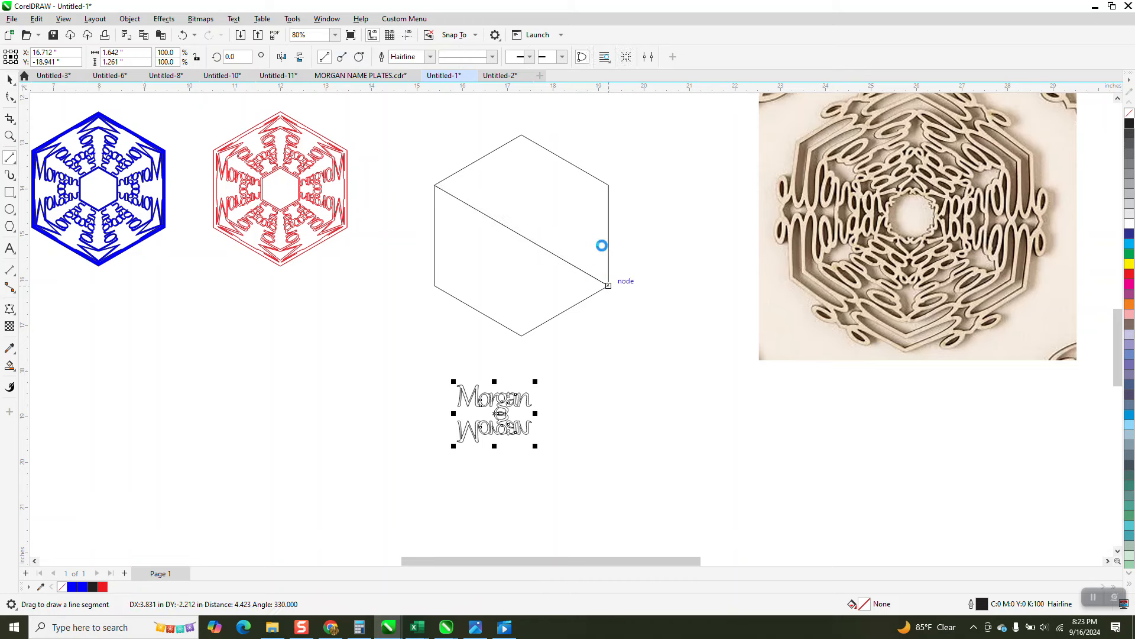
drag(582, 204, 435, 286)
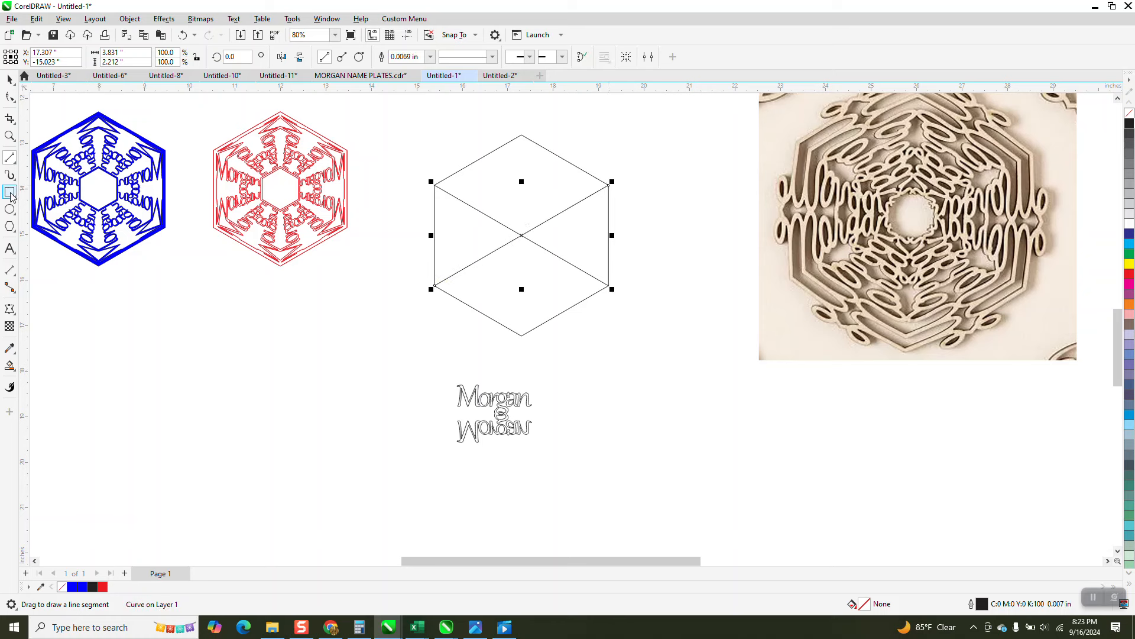
Draw a small hexagon about 1.1 by 1.3 inches and centre it, the large hexagon and the diagonals on the page
click(10, 225)
drag(619, 160, 670, 219)
key(space)
mouse_move(407, 131)
mouse_down()
mouse_move(565, 323)
mouse_move(615, 342)
mouse_up()
key(p)
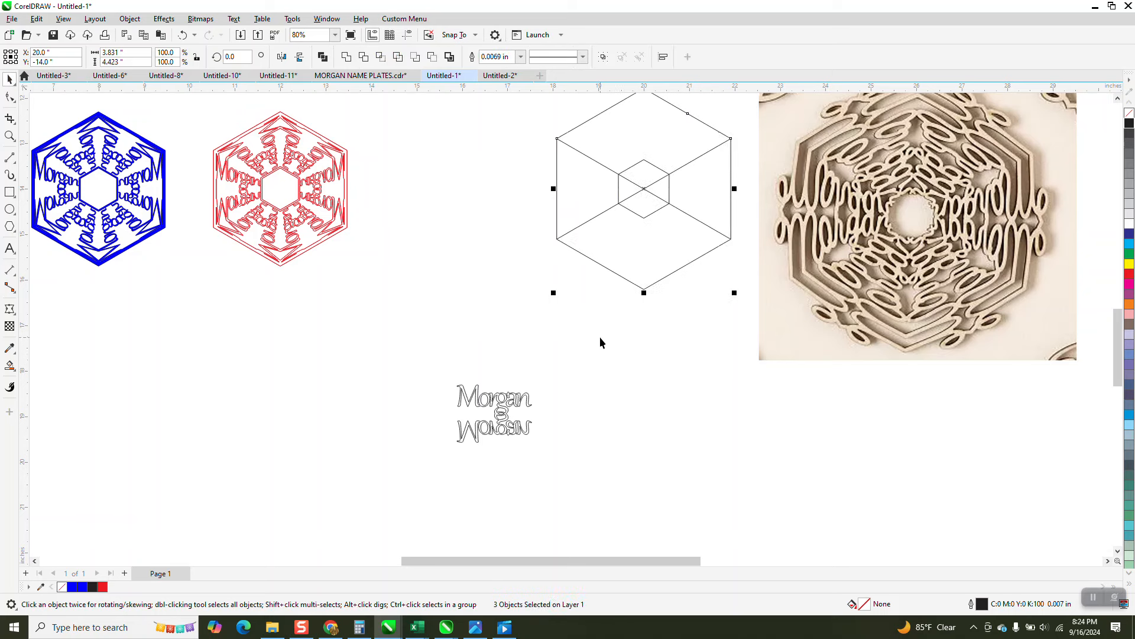
Move the name below the hexagons, and Smart Fill their left wedge as a separate unfilled, black-outlined shape 4 inches to the left
click(531, 387)
drag(661, 349, 604, 203)
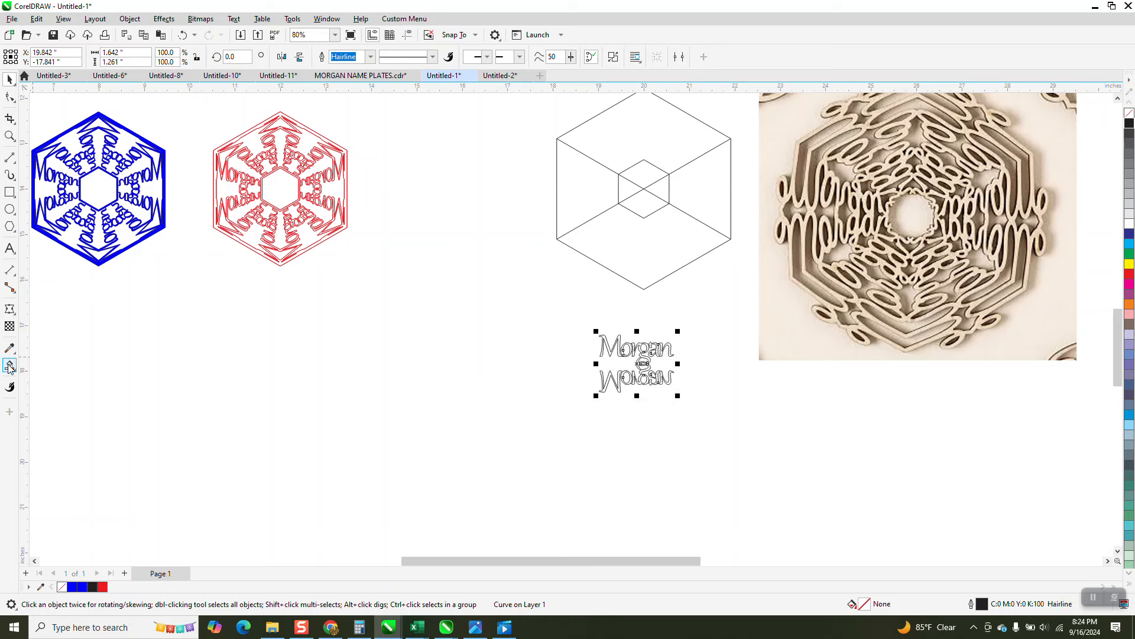
click(568, 200)
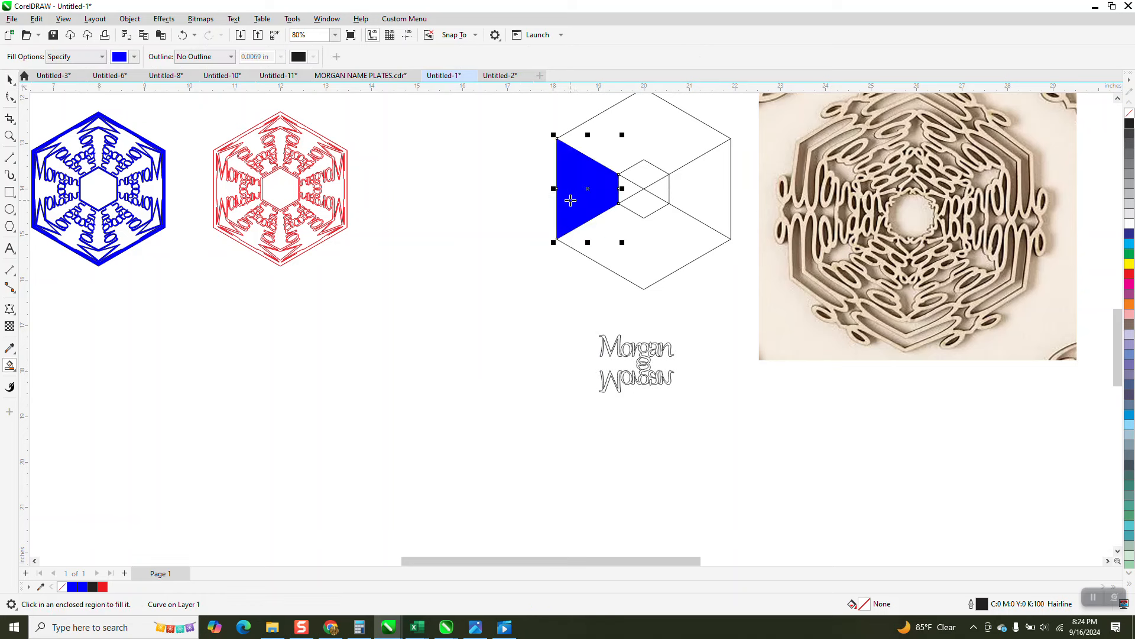
key(Left)
click(1129, 113)
right_click(1130, 123)
Move the mirrored name outline directly beneath the separate wedge shape
click(9, 79)
drag(637, 355, 451, 279)
drag(576, 329, 464, 274)
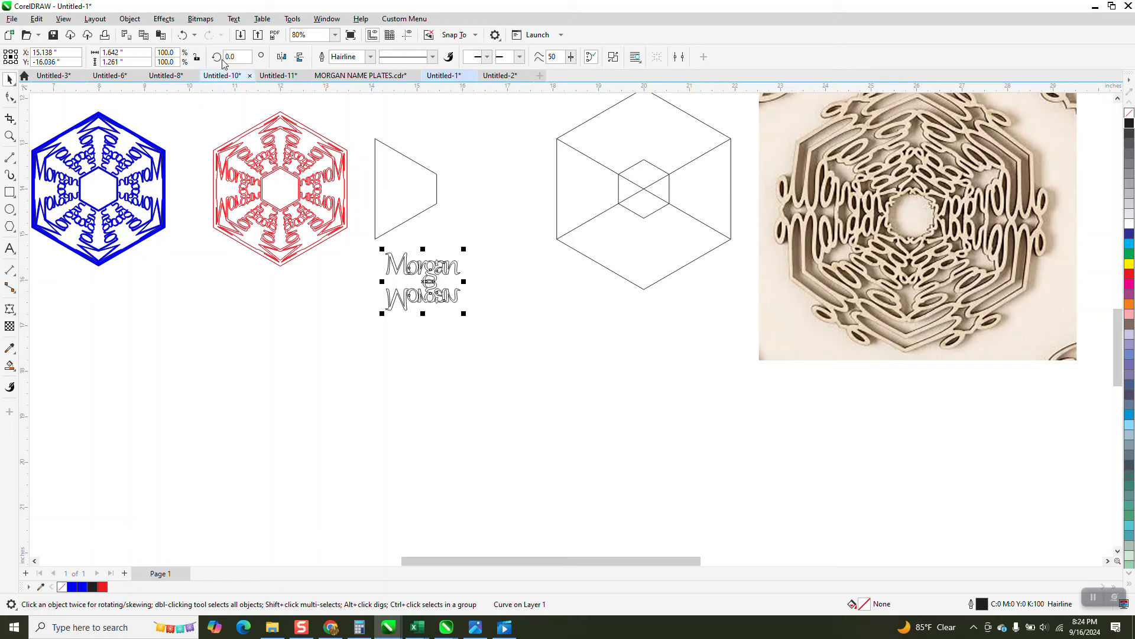
Apply an envelope to the mirrored name, created from the separate wedge shape
click(164, 19)
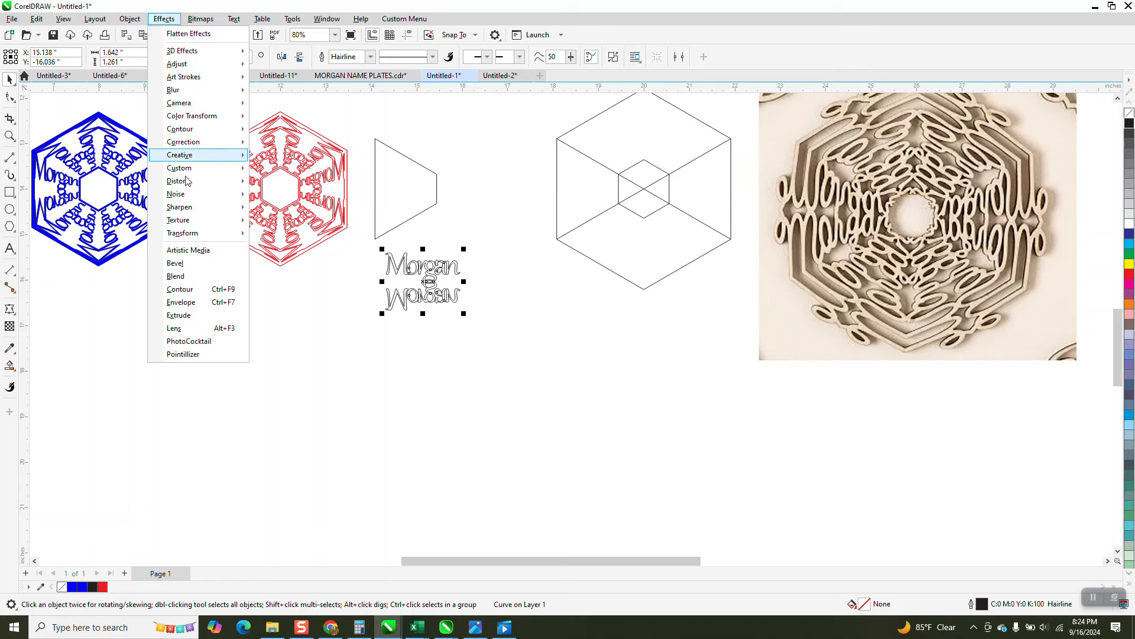
click(195, 303)
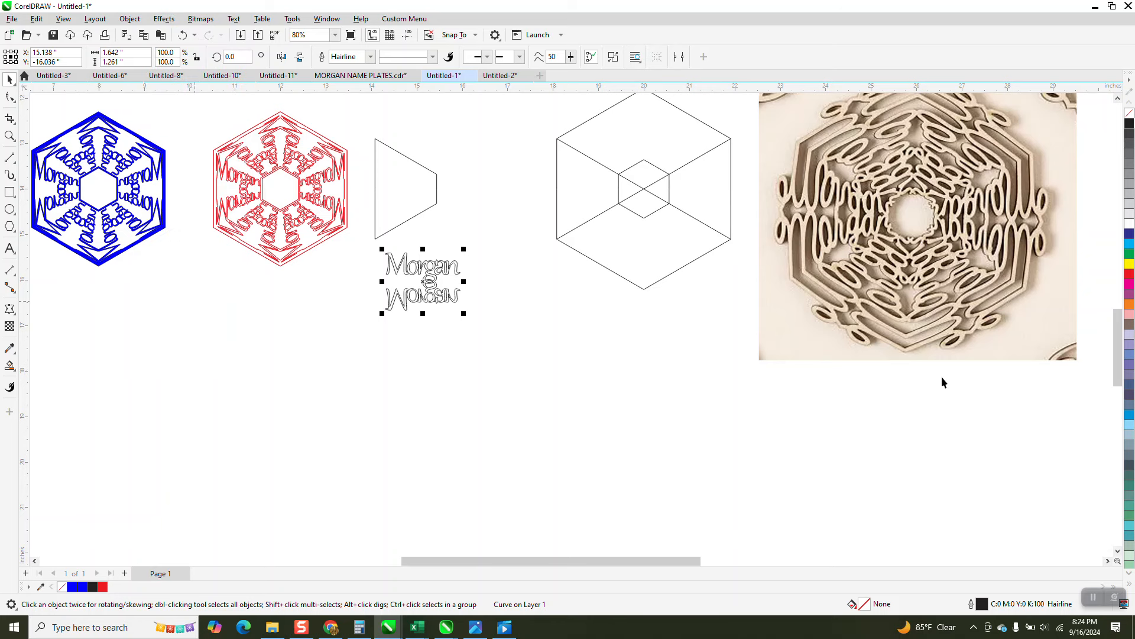
click(985, 298)
click(313, 189)
click(10, 79)
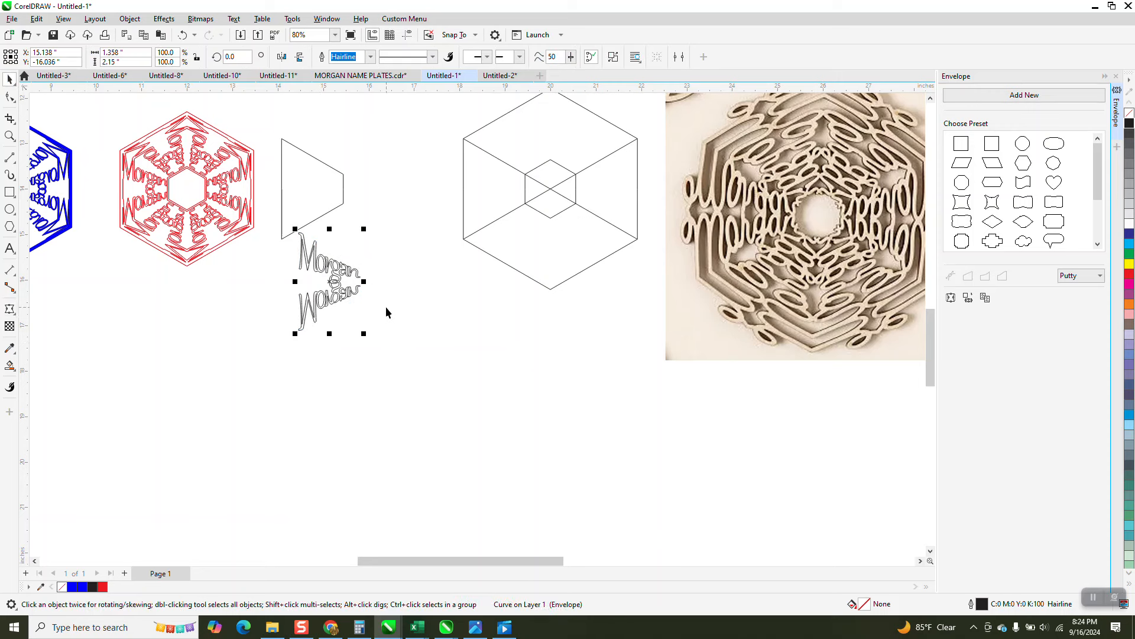
Centre the enveloped name on the wedge, then move only the name 4 inches right into the large hexagon's left section
shift+click(327, 205)
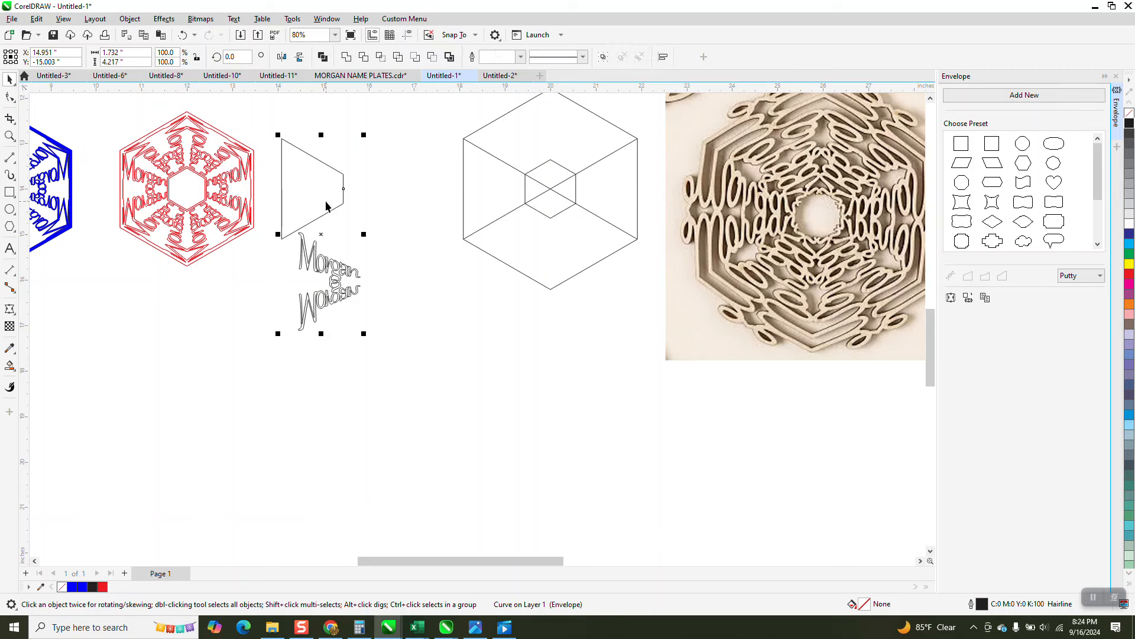
key(e)
key(c)
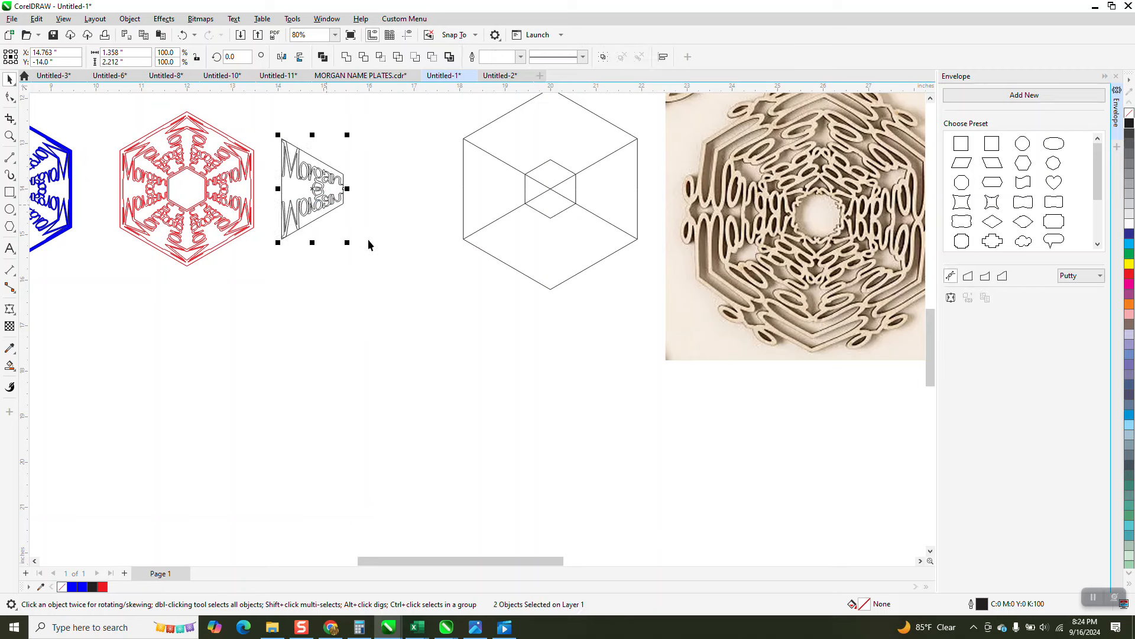
click(381, 237)
click(331, 182)
key(Right)
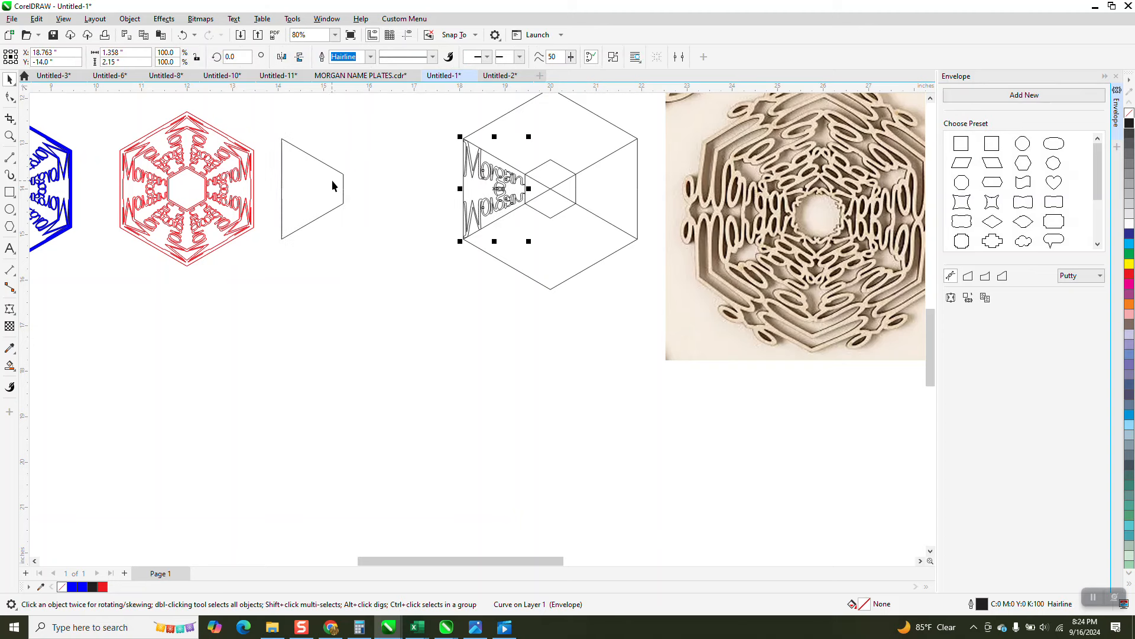
Delete both diagonal lines that cross inside the hexagons
click(9, 136)
drag(426, 136, 649, 284)
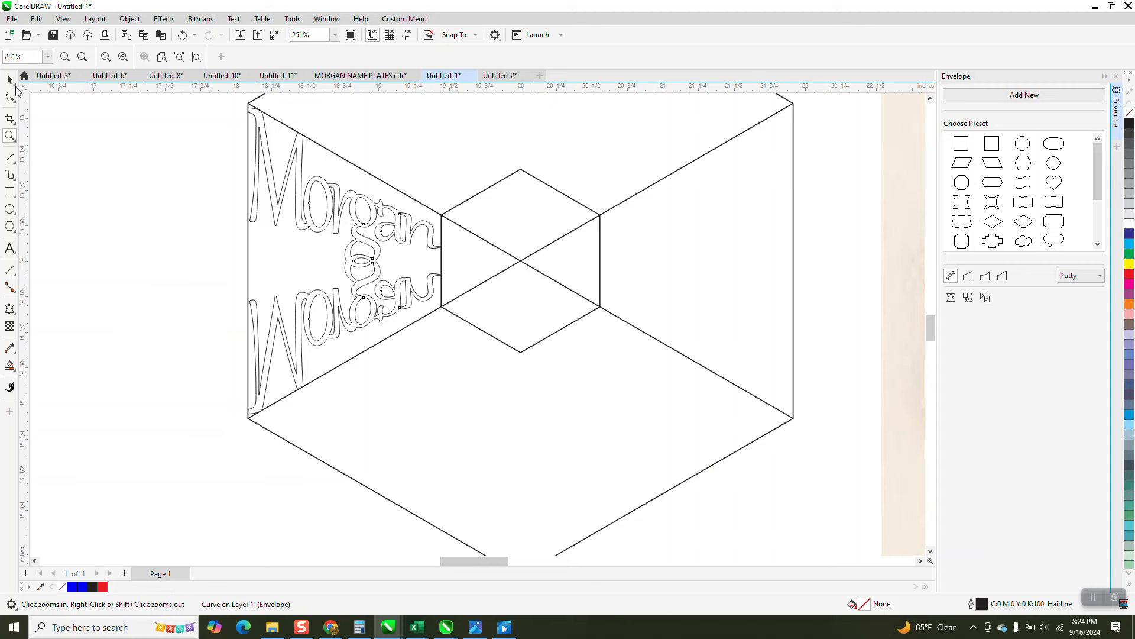
click(13, 82)
scroll(285, 356, down, 2)
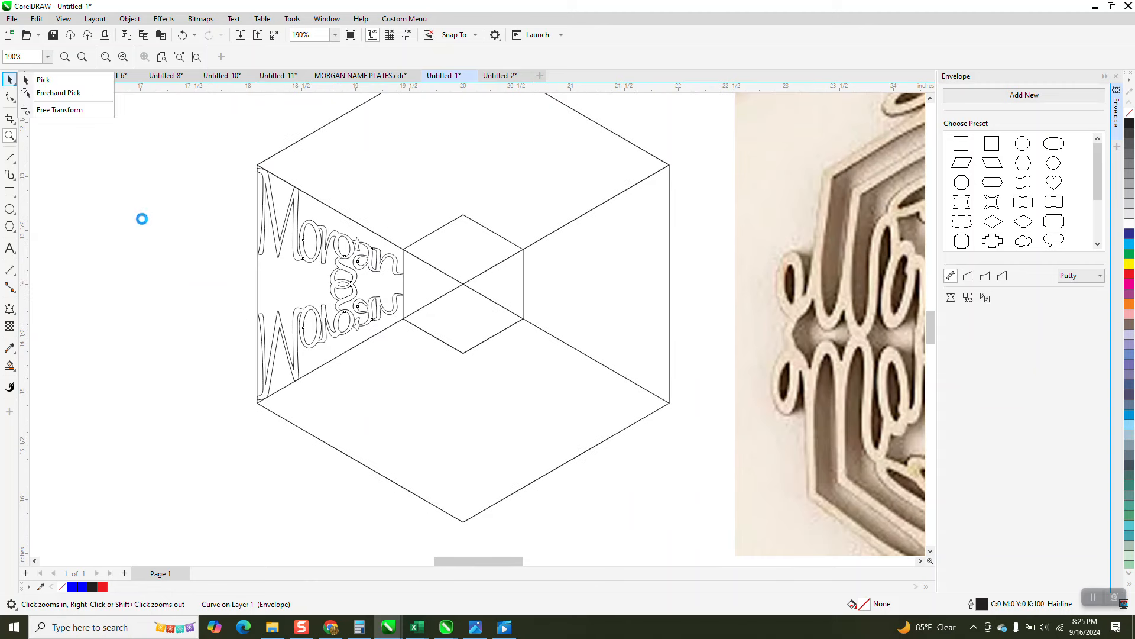
click(394, 245)
click(9, 80)
click(373, 261)
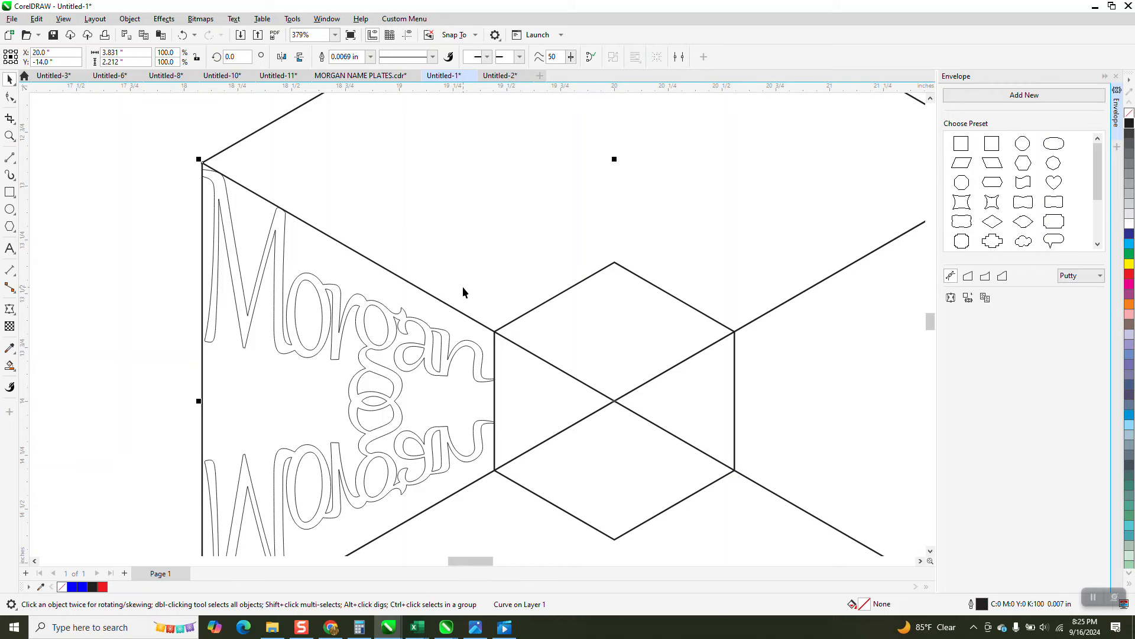
scroll(442, 285, down, 1)
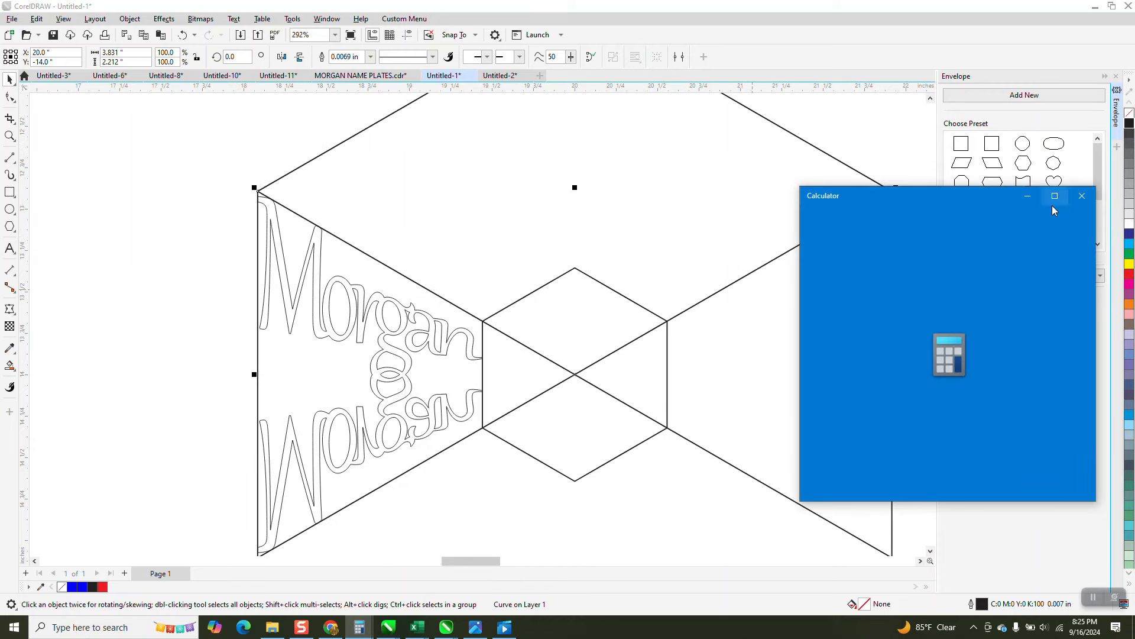
click(1081, 197)
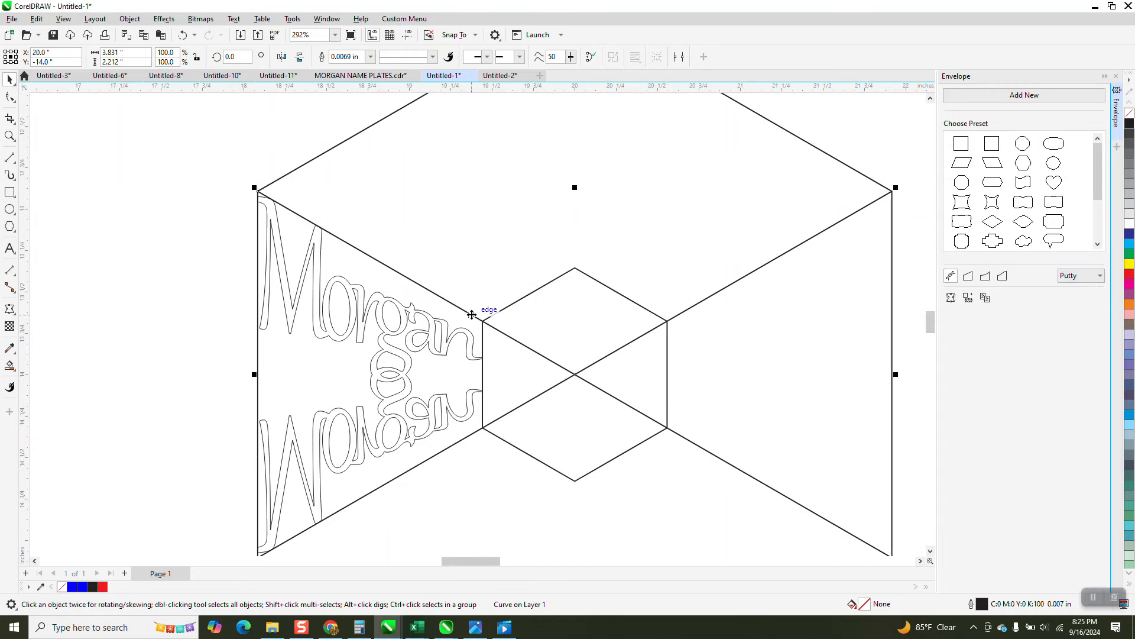
key(Delete)
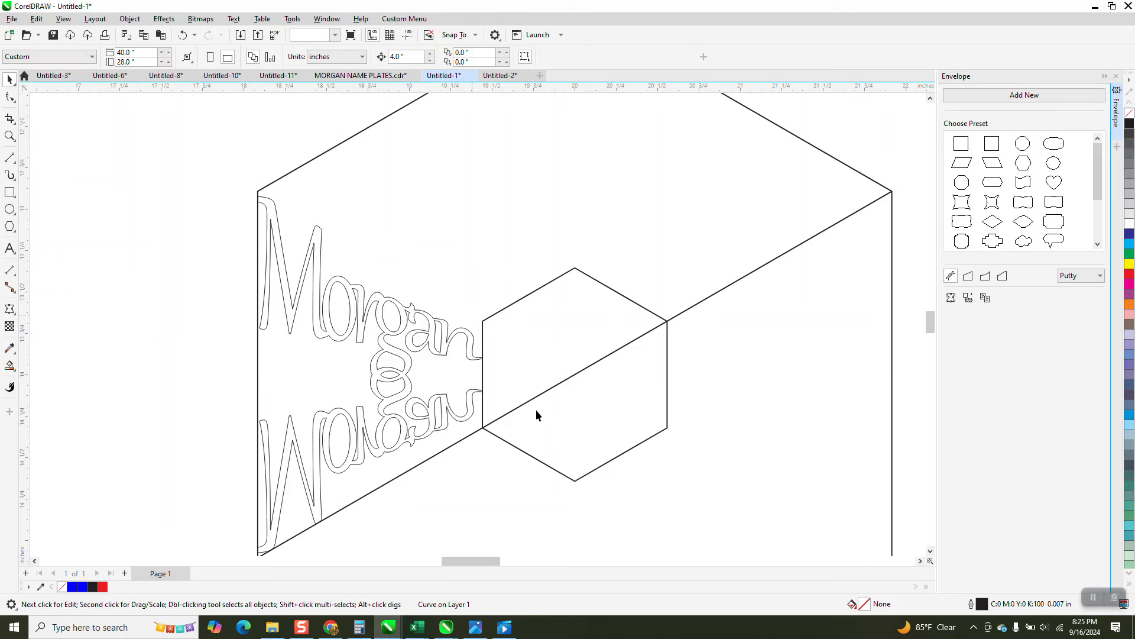
click(544, 393)
key(Delete)
Set the large hexagon's outline width to about 0.03 inches
scroll(539, 385, down, 2)
click(434, 201)
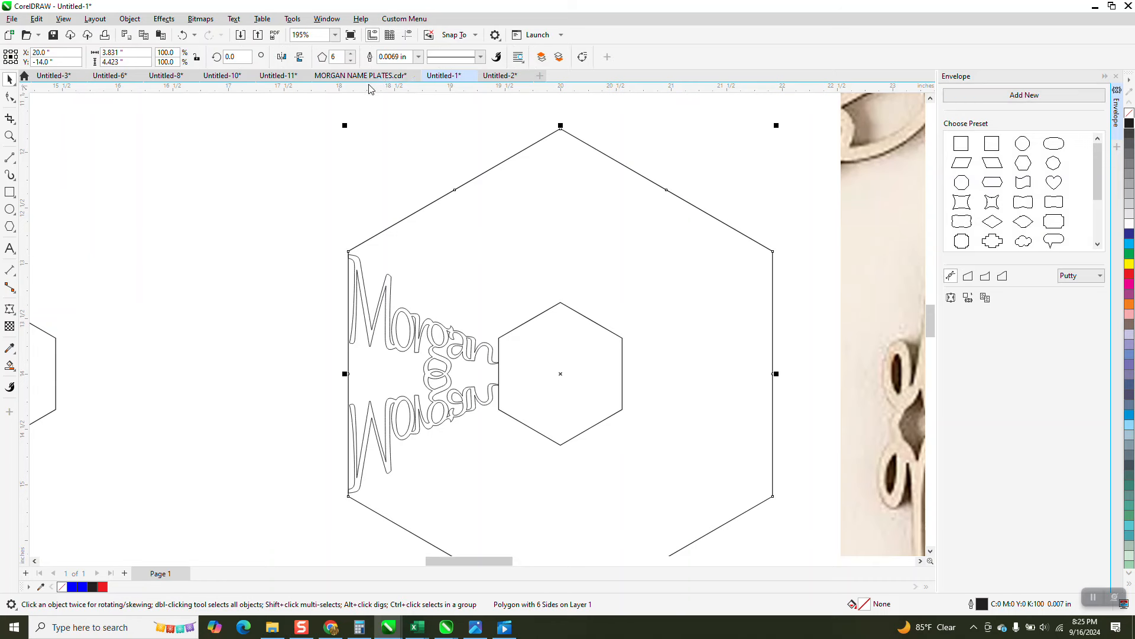
click(419, 57)
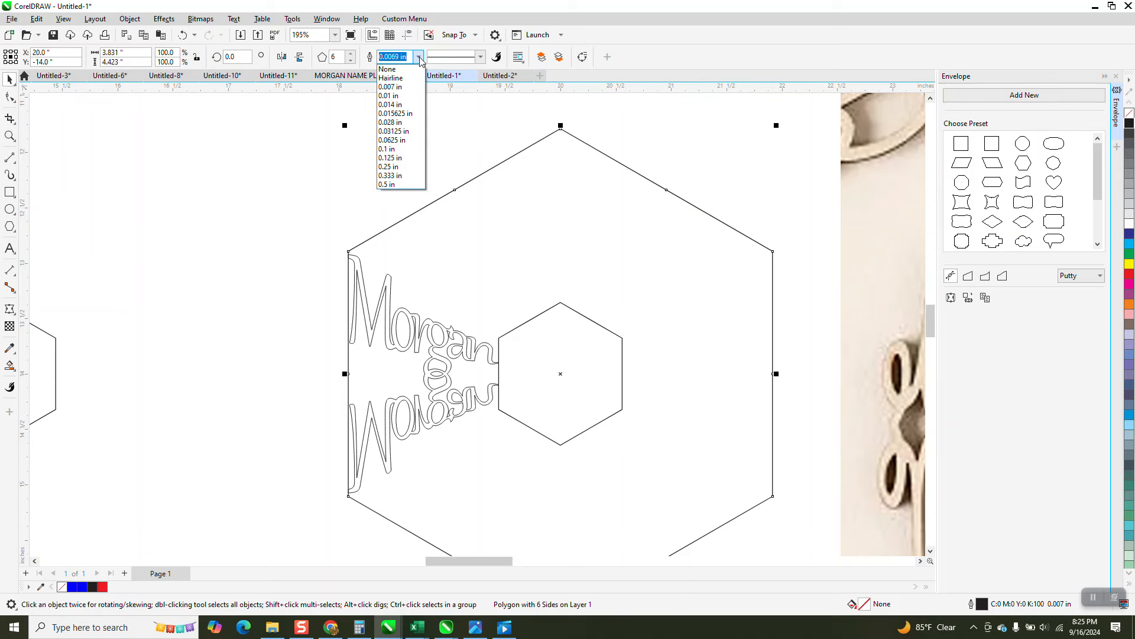
click(402, 123)
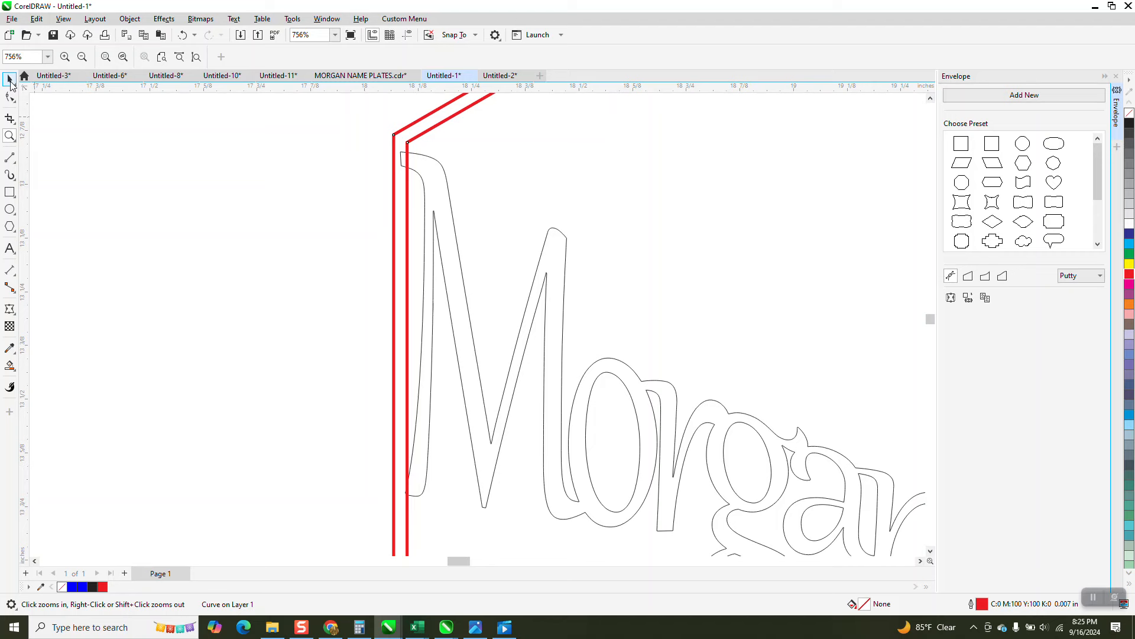
Set the outline width of the large red double-line hexagon to Hairline
click(10, 80)
scroll(379, 144, down, 1)
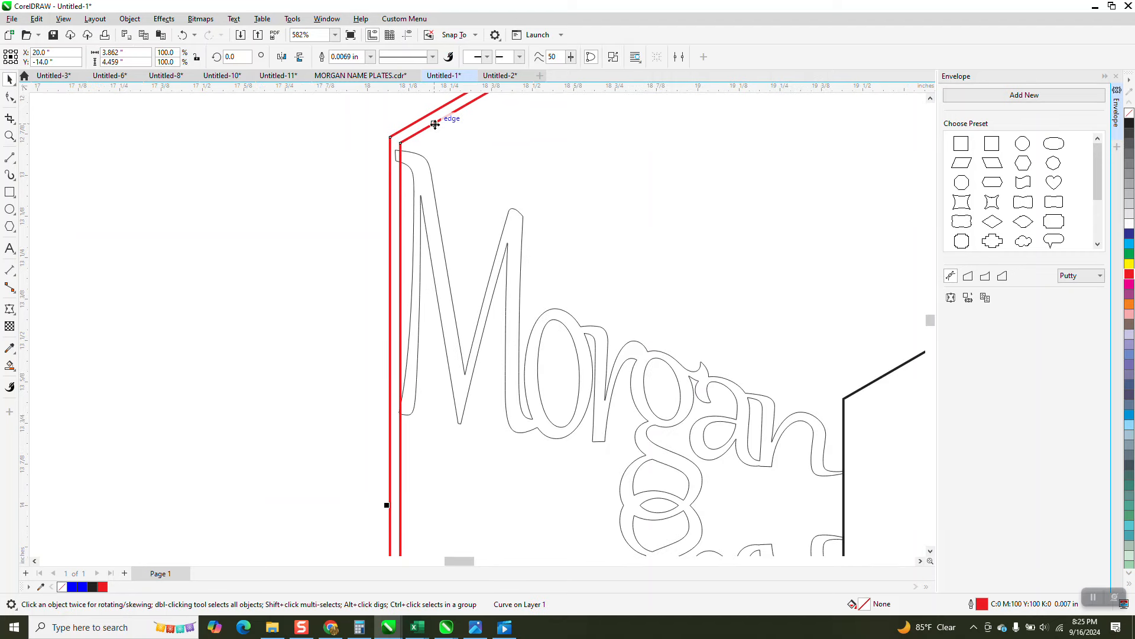
click(370, 56)
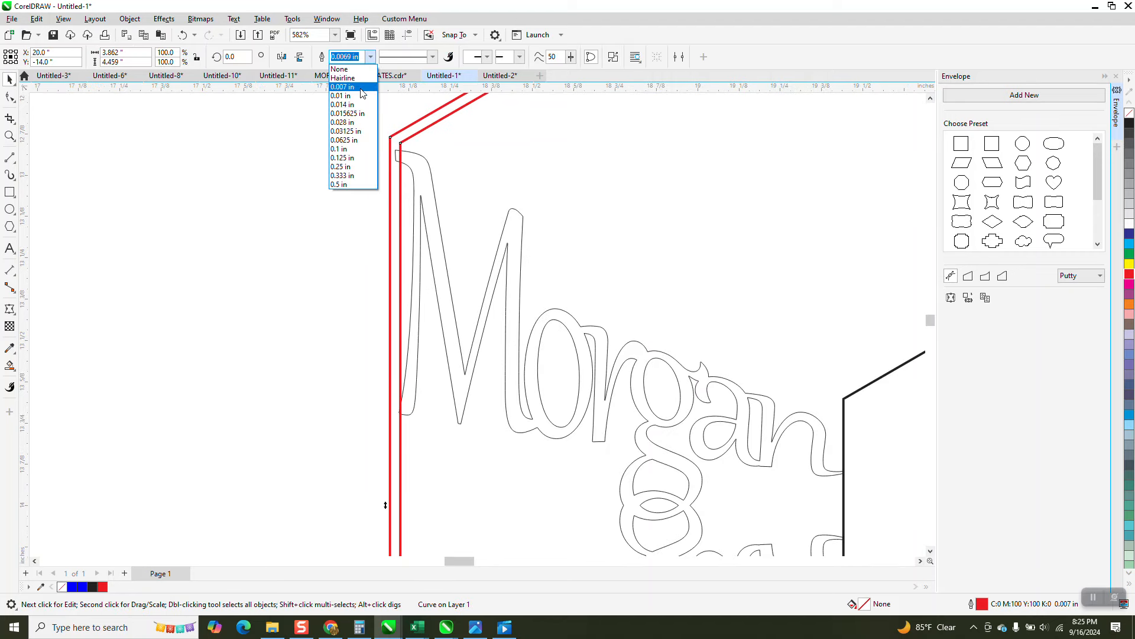
click(343, 78)
Set the small hexagon's outline width to 0.032 inches and convert that outline to an object
scroll(459, 218, down, 1)
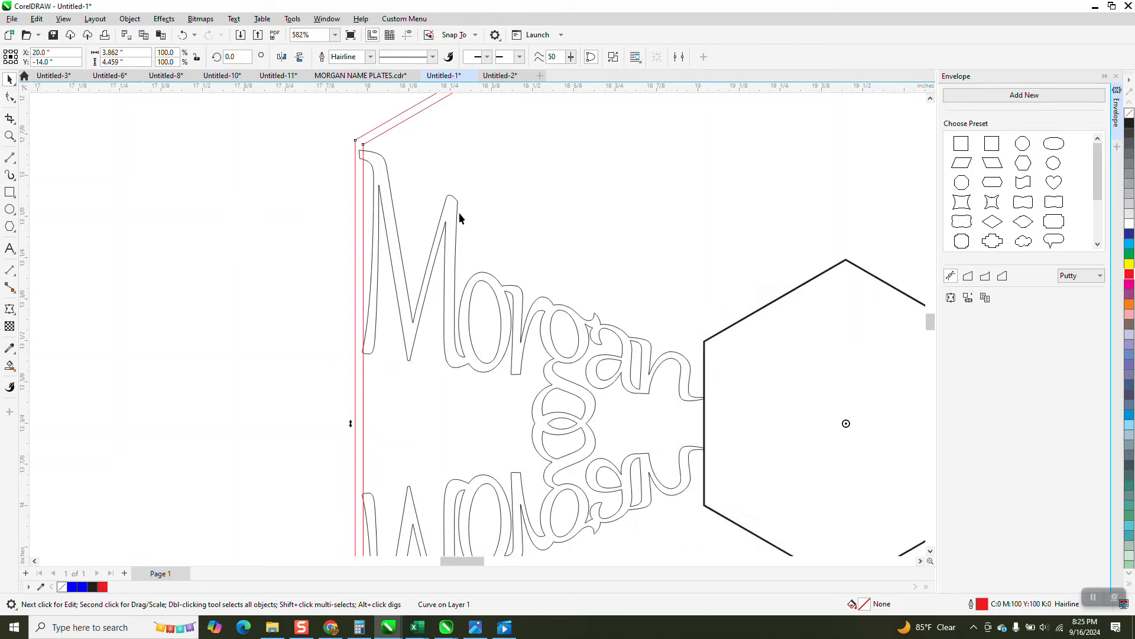
scroll(459, 217, down, 2)
click(668, 298)
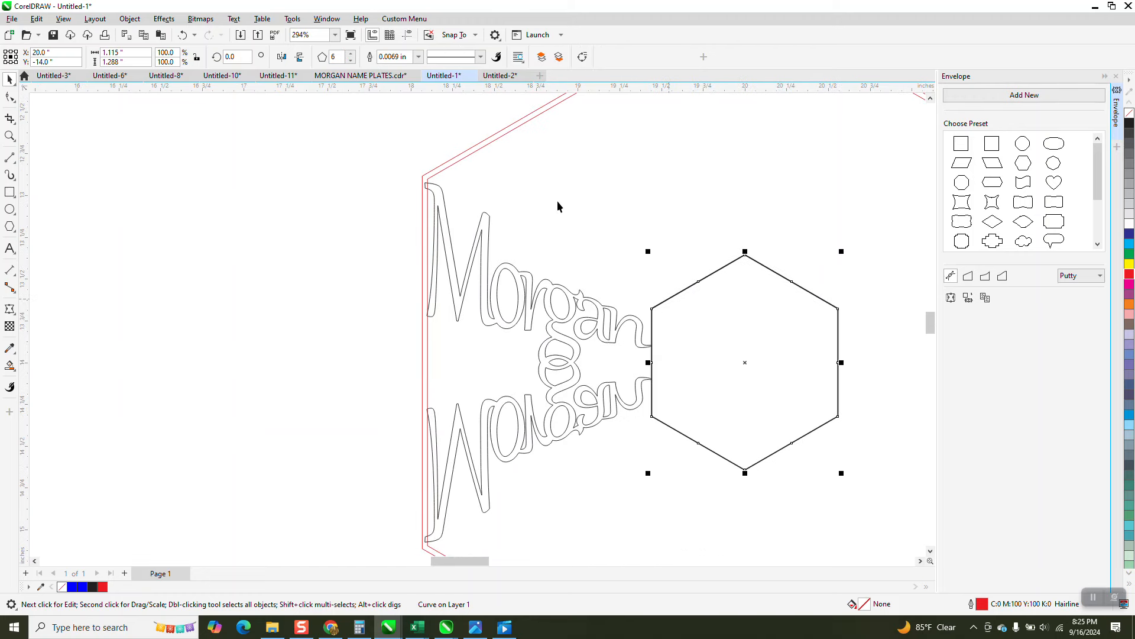
double_click(393, 56)
text(.032)
key(Return)
key(ctrl+shift+q)
Give the small converted hexagon frame no fill and a red Hairline outline
click(1129, 113)
right_click(1129, 274)
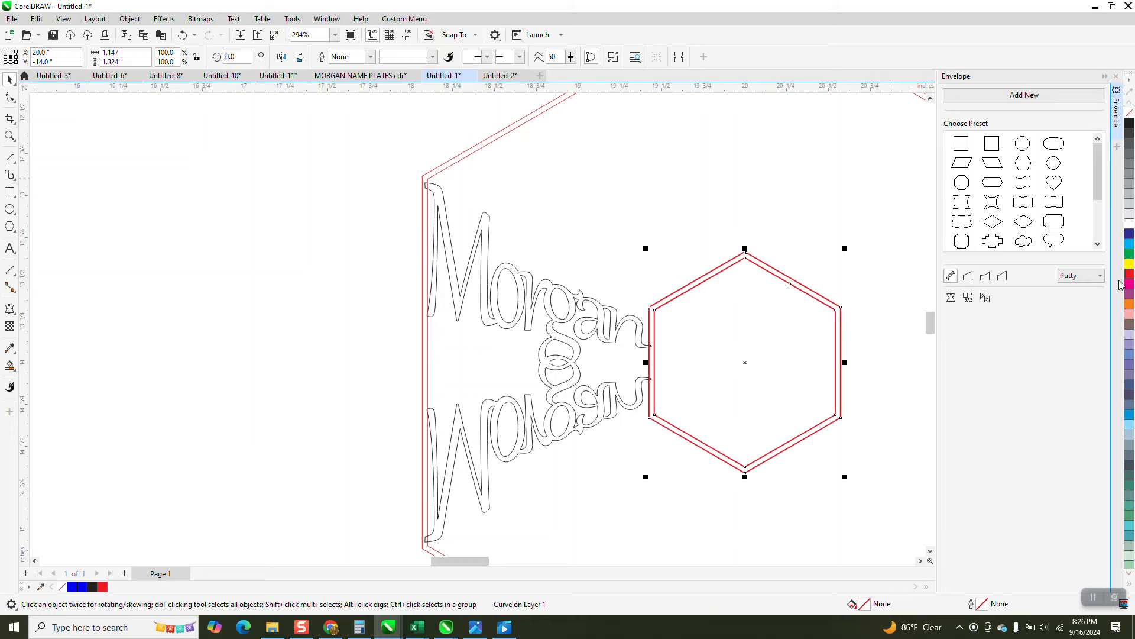
click(371, 56)
click(343, 77)
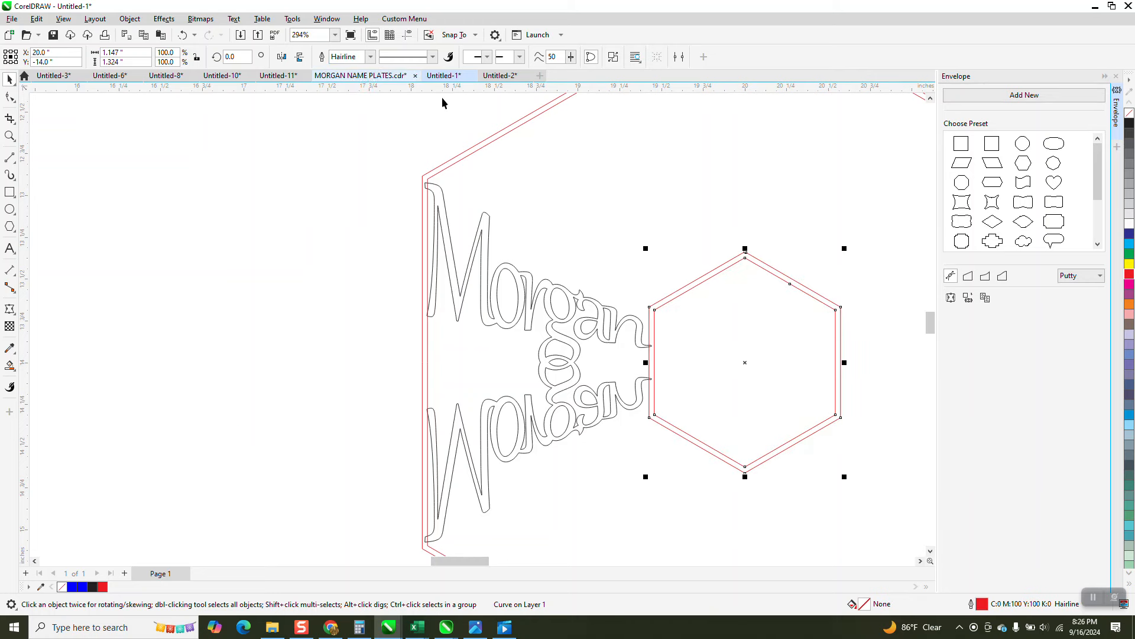
Move the separate wedge 4 inches right so it frames the enveloped name inside the large hexagon
scroll(470, 116, down, 4)
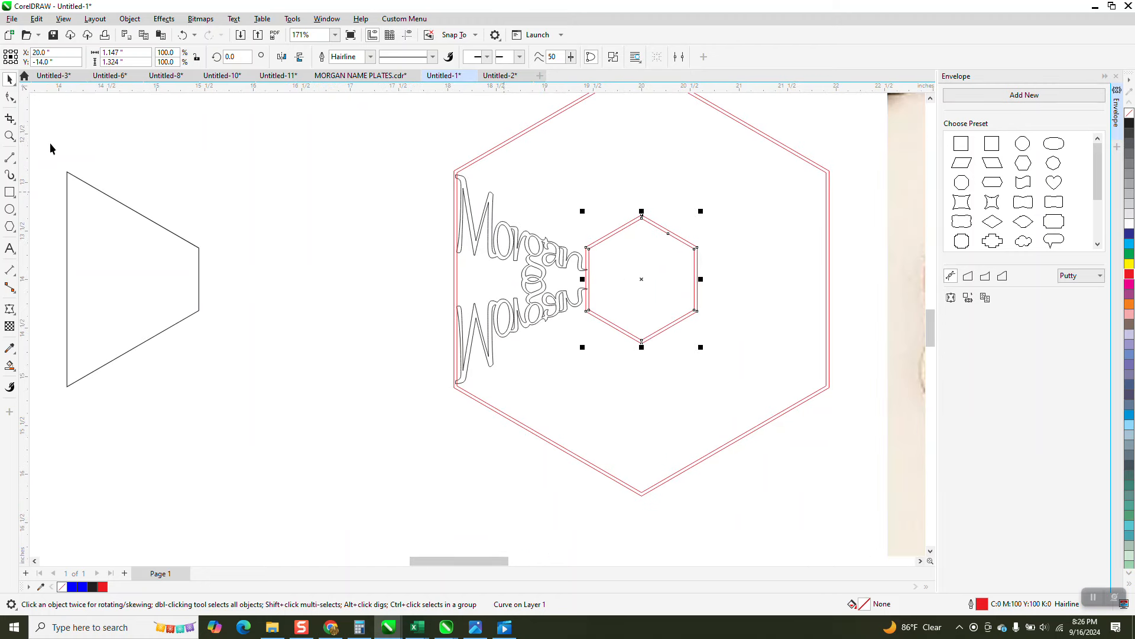
click(15, 162)
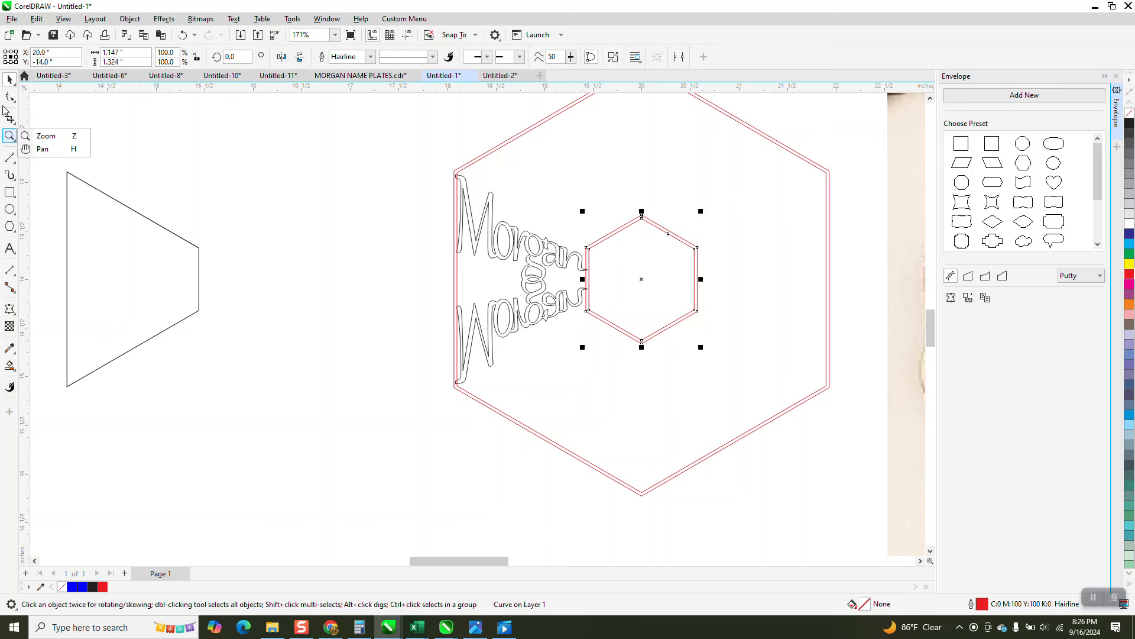
click(177, 232)
key(Right)
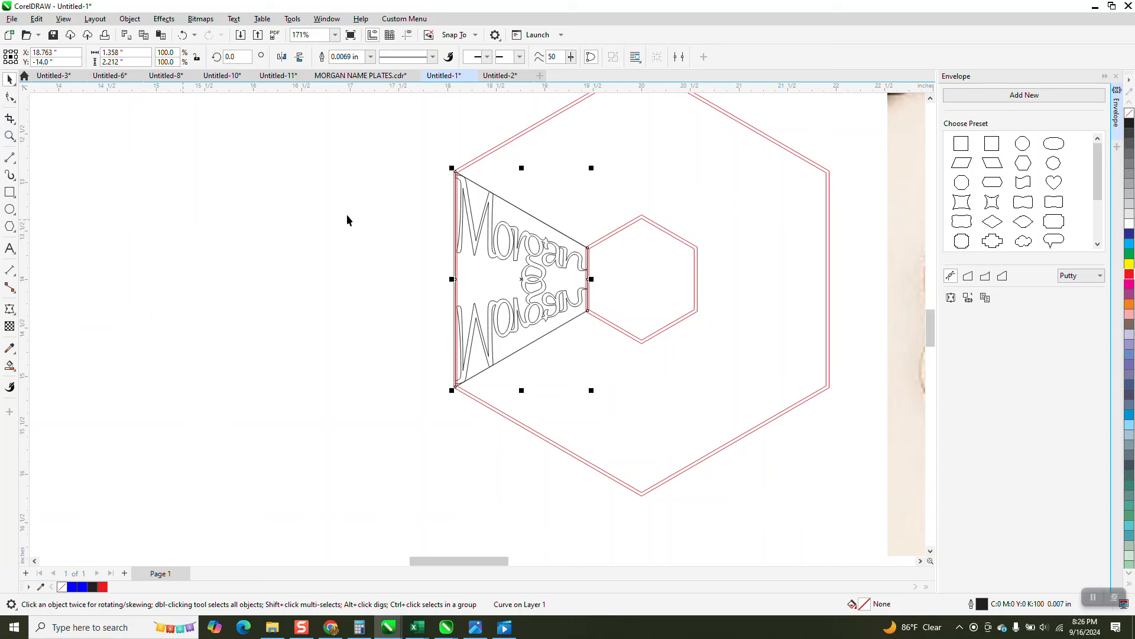
Set the outline width of the wedge around the enveloped name to Hairline
click(10, 136)
drag(434, 153, 657, 400)
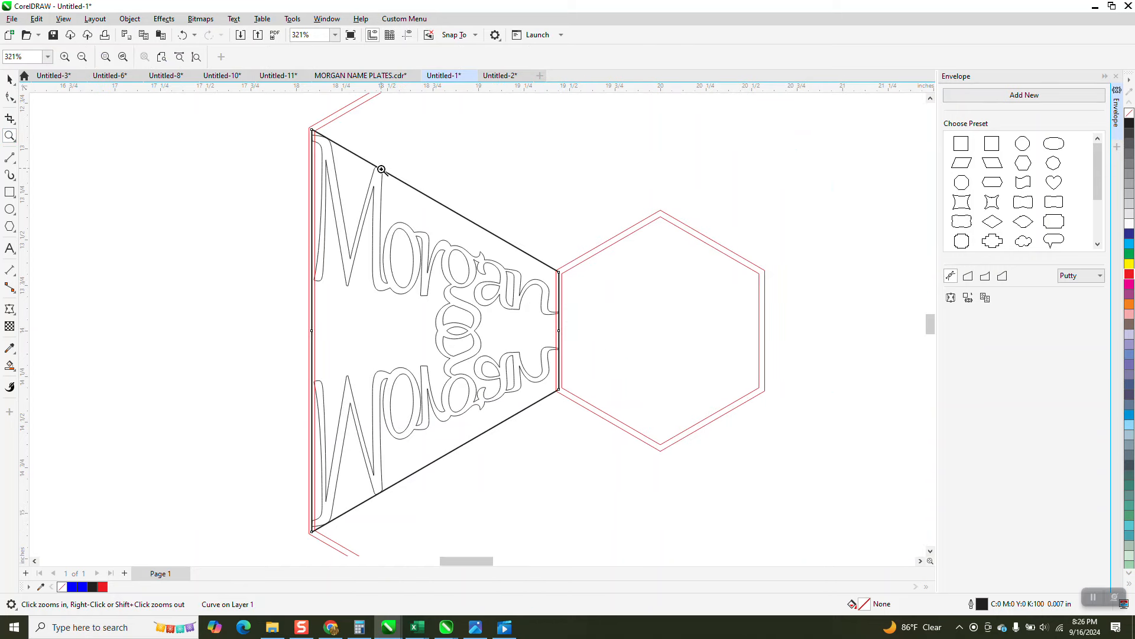
drag(379, 160, 390, 182)
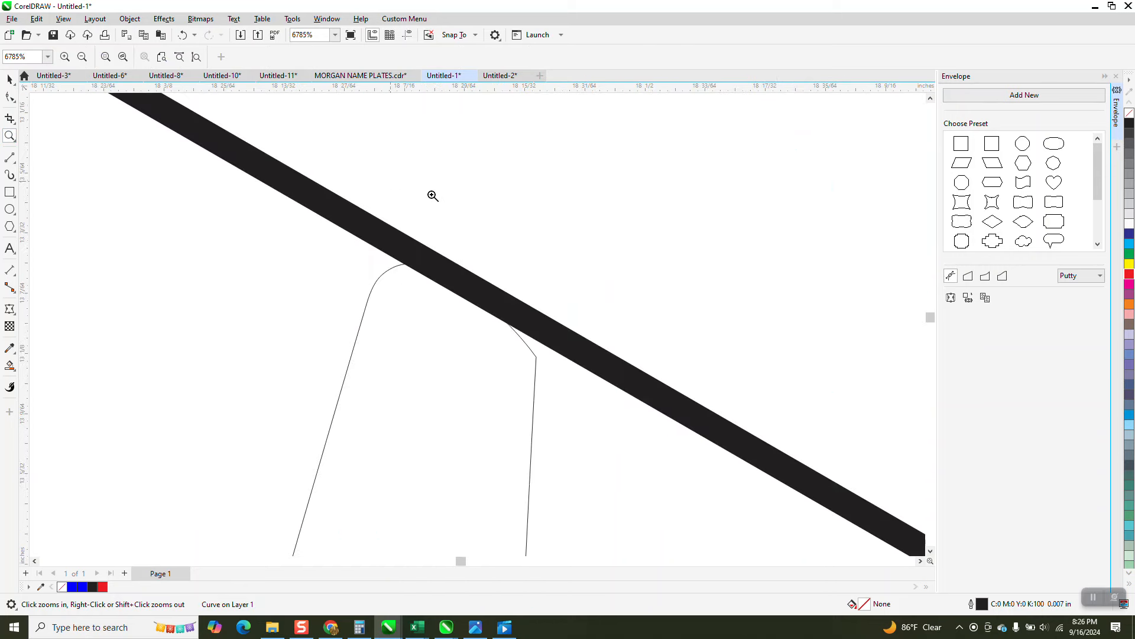
scroll(466, 206, down, 2)
scroll(449, 210, down, 2)
click(10, 79)
click(371, 57)
click(361, 79)
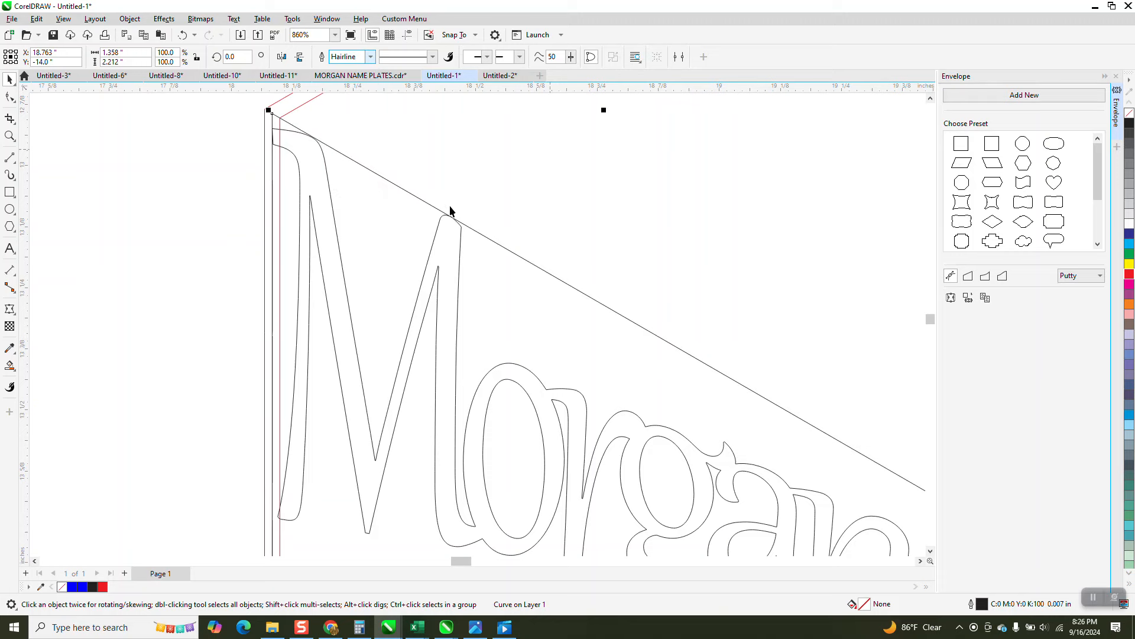
Stretch the enveloped name vertically from its centre to about 102.1%, about 2.196 inches high, so its letters slightly overlap the wedge's slanted edges
scroll(305, 150, down, 1)
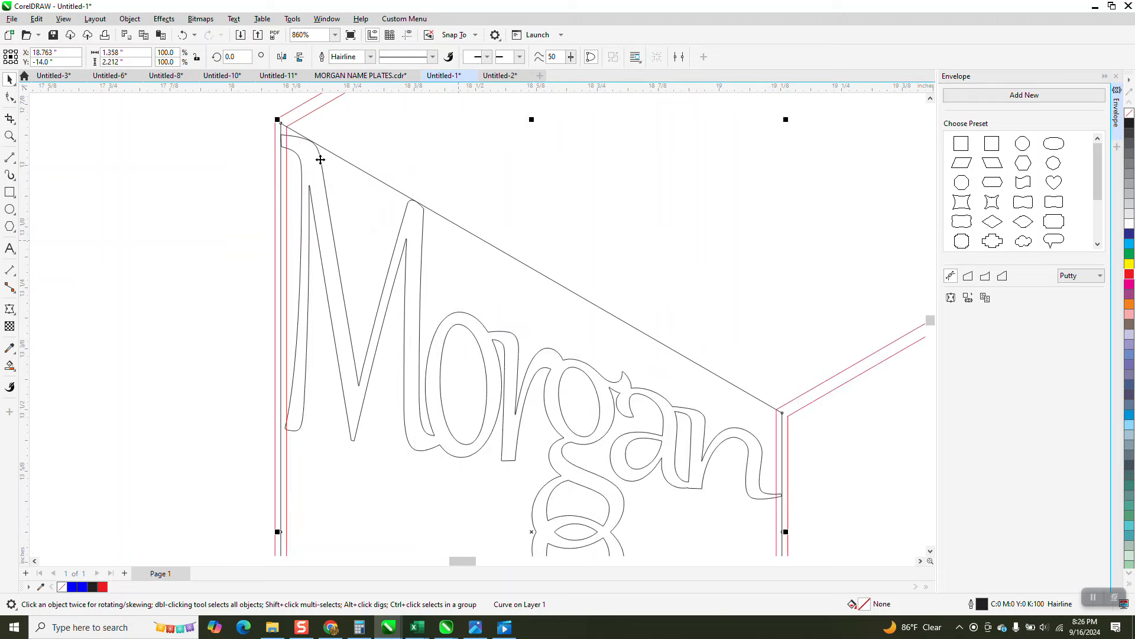
scroll(320, 160, down, 2)
click(439, 299)
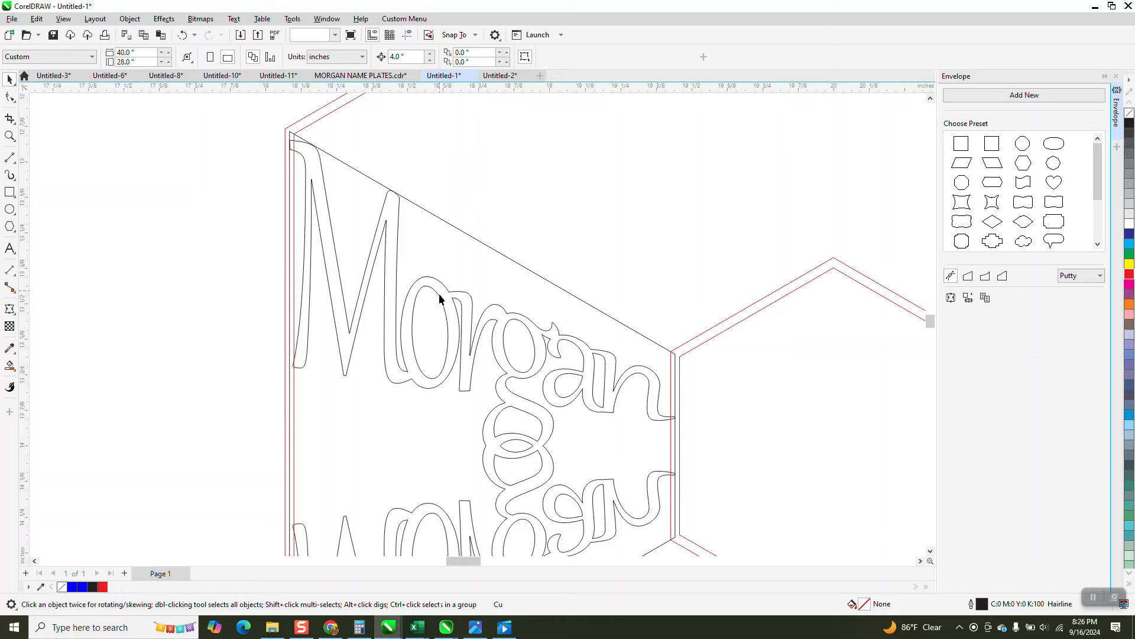
click(441, 298)
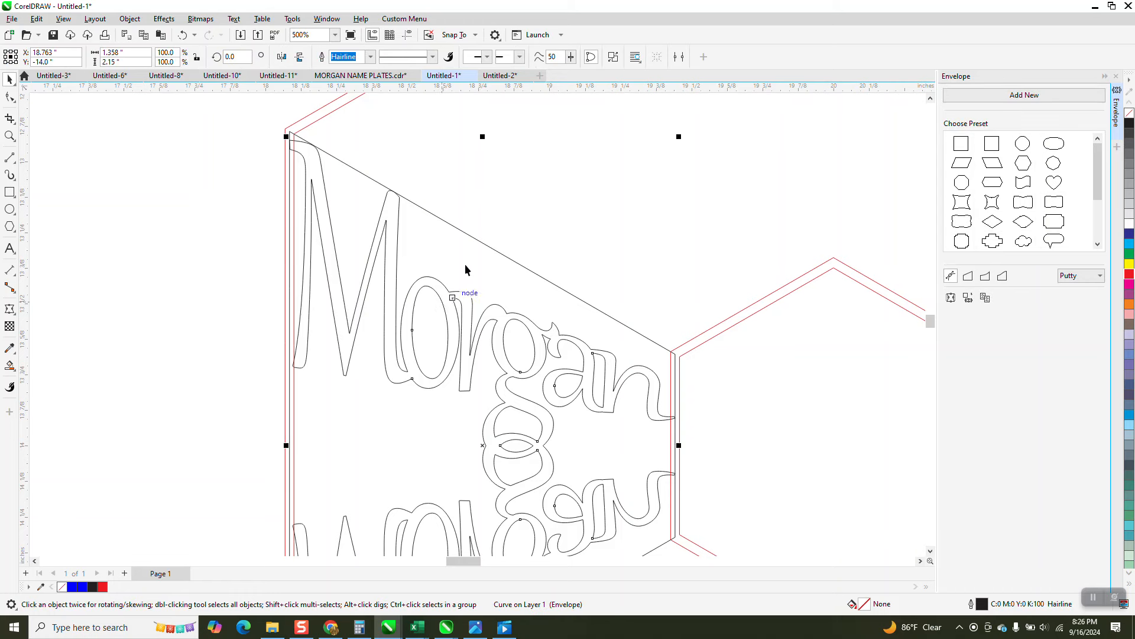
drag(484, 136, 487, 128)
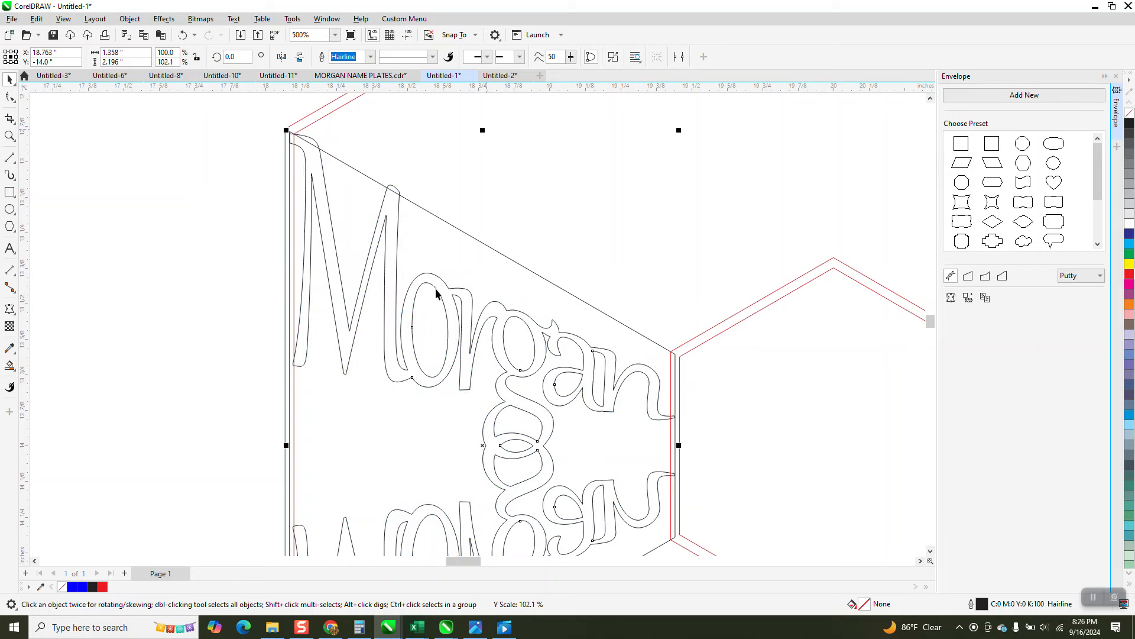
scroll(438, 296, down, 4)
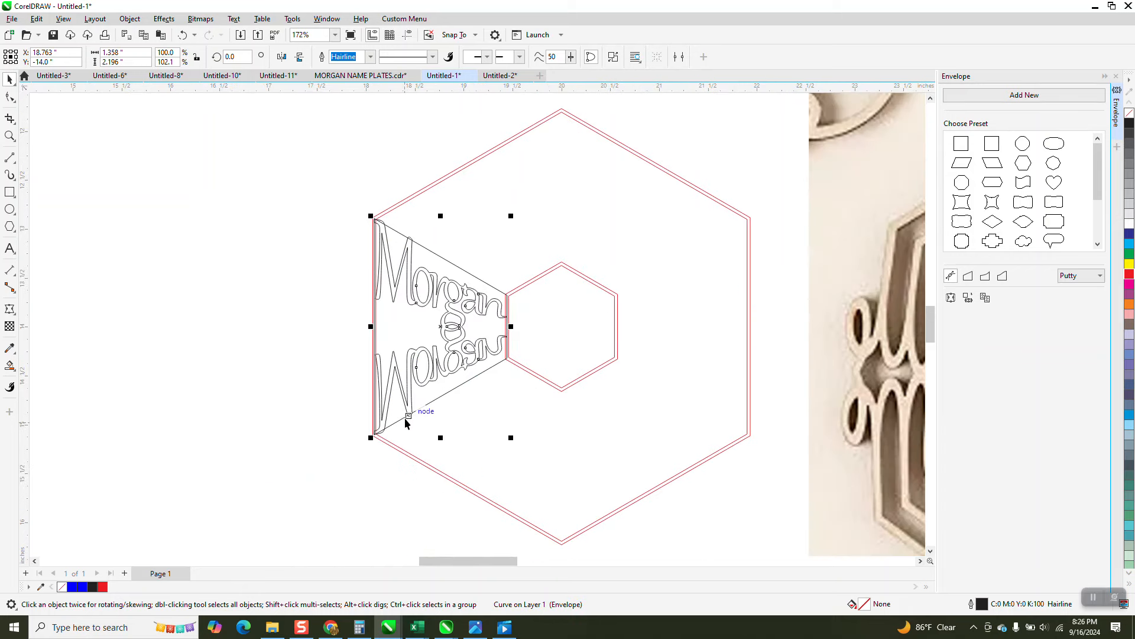
Move the wedge 4 inches left out of the large hexagon and show guidelines crossing at the hexagon's centre
click(451, 391)
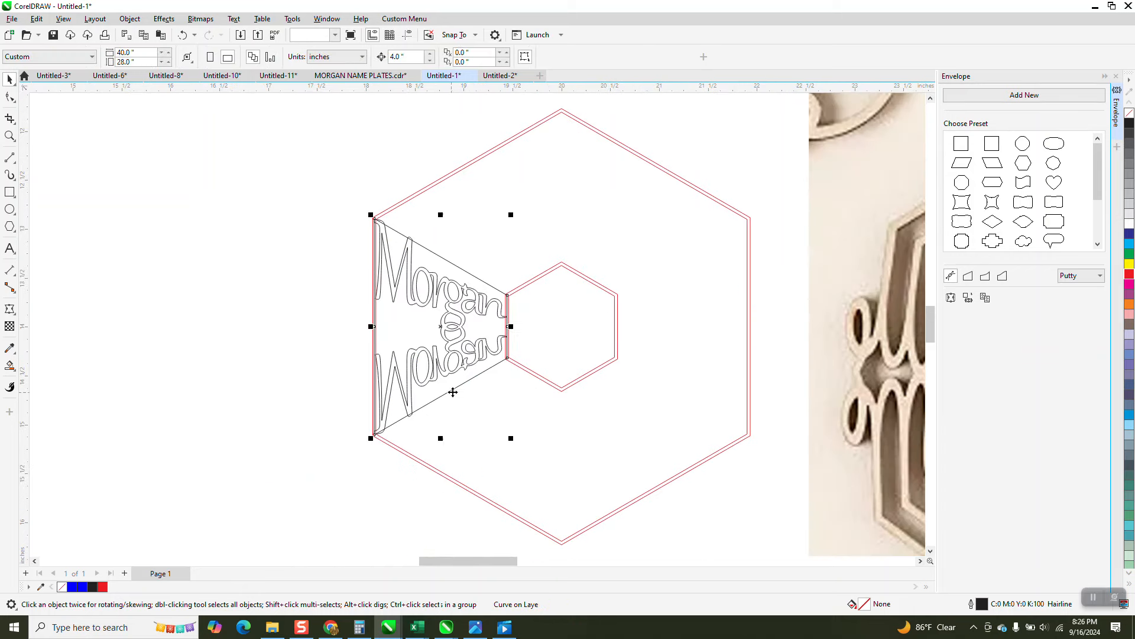
key(Left)
click(447, 371)
click(349, 57)
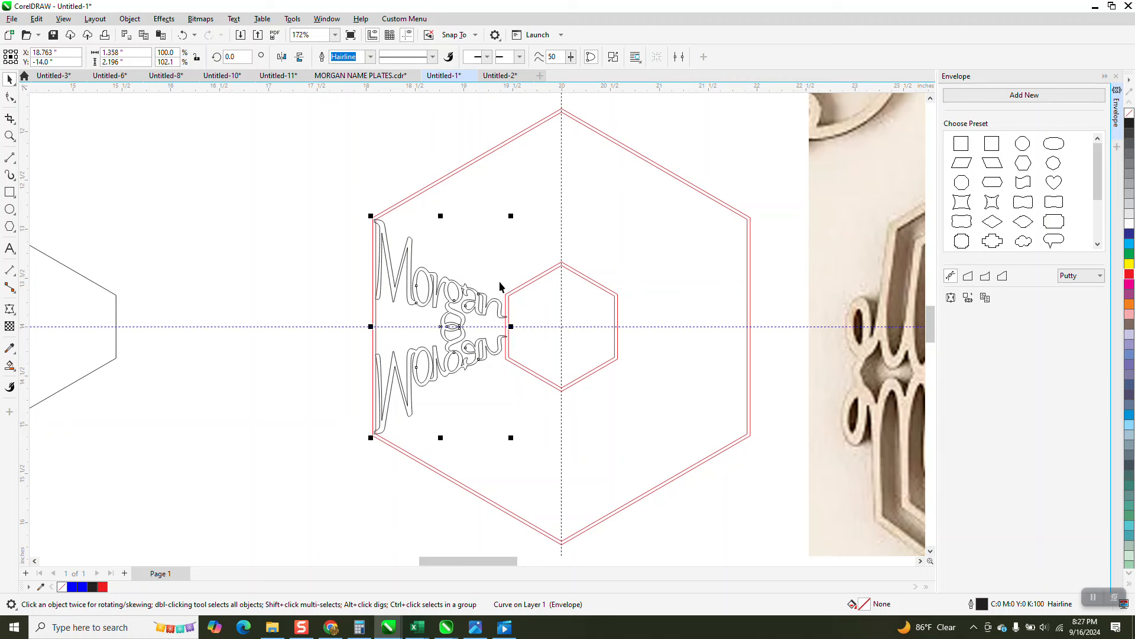
Move the name's rotation centre to the hexagons' centre and repeat copies rotated by 60 degrees until all six sections are filled
click(475, 292)
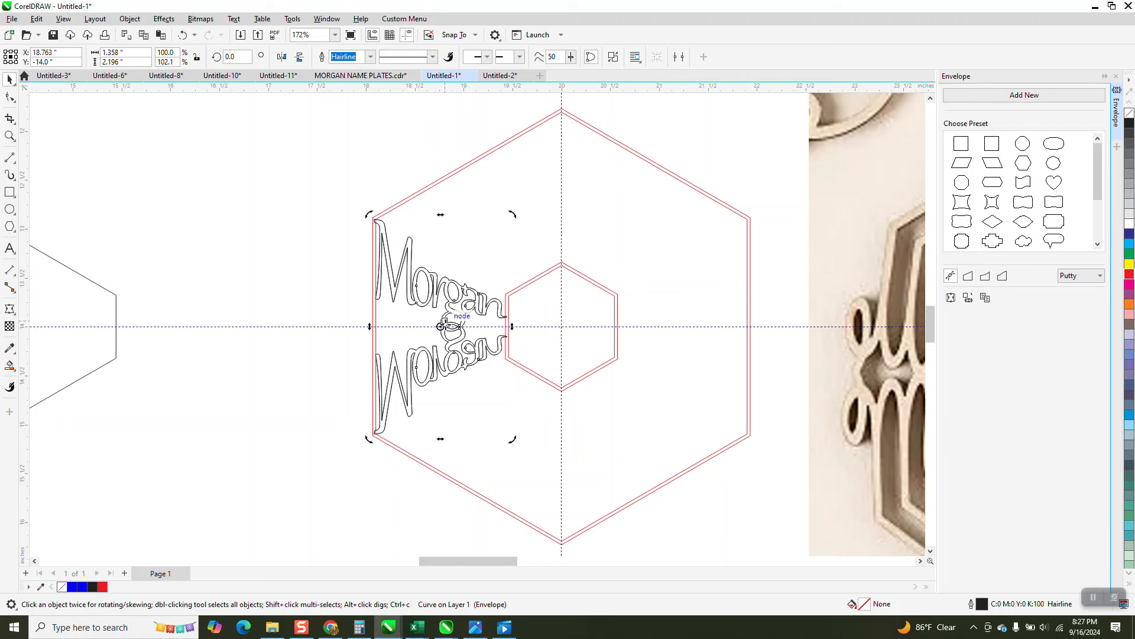
drag(440, 326, 561, 326)
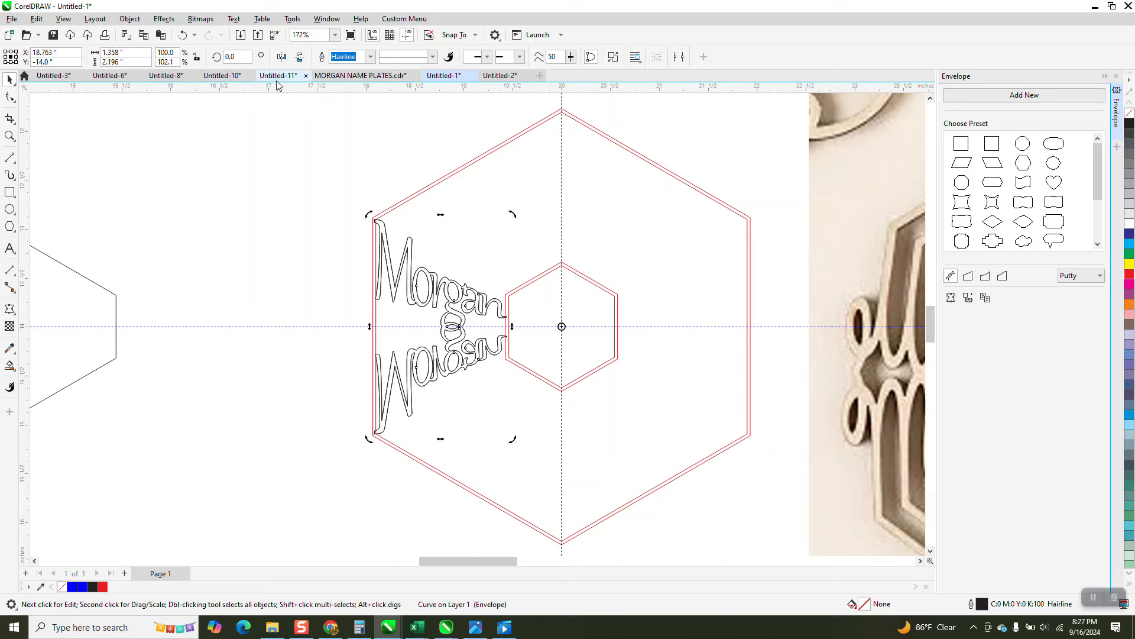
click(242, 56)
text(60)
key(Return)
key(ctrl+r)
key(ctrl+r)
key(ctrl+r)
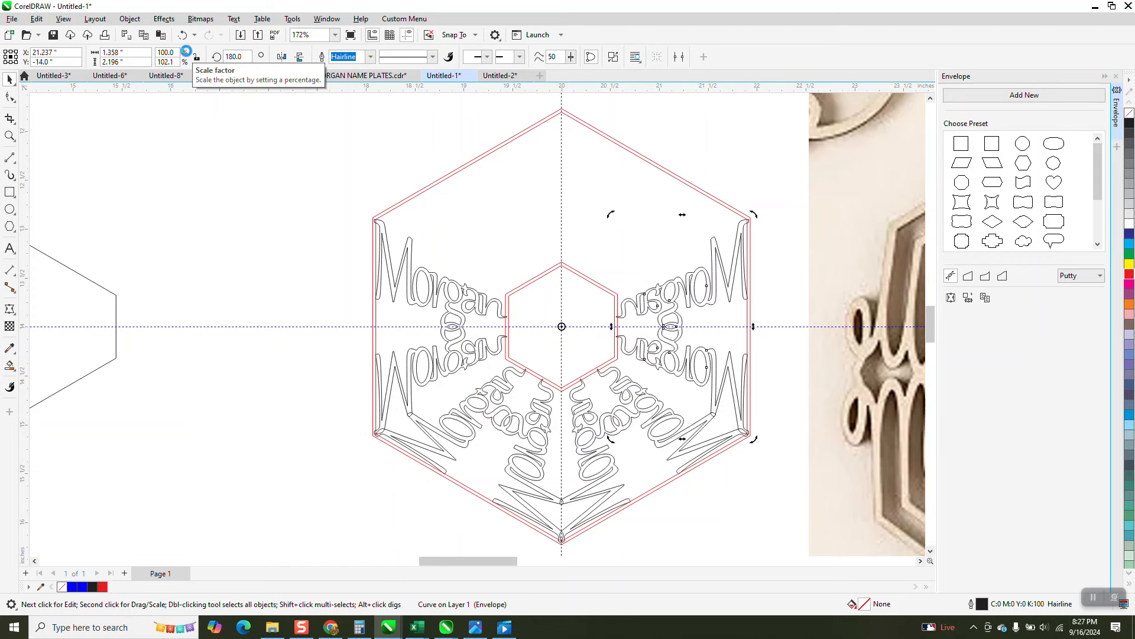
key(ctrl+r)
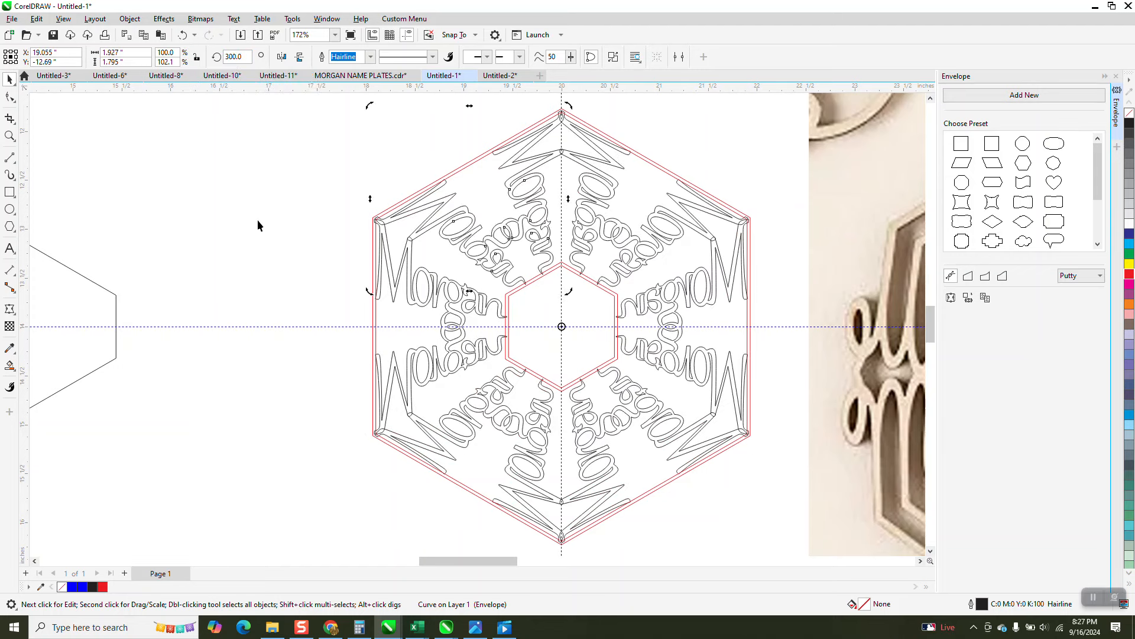
Weld the six name copies and the two hexagonal frames into a single shape
scroll(257, 219, down, 1)
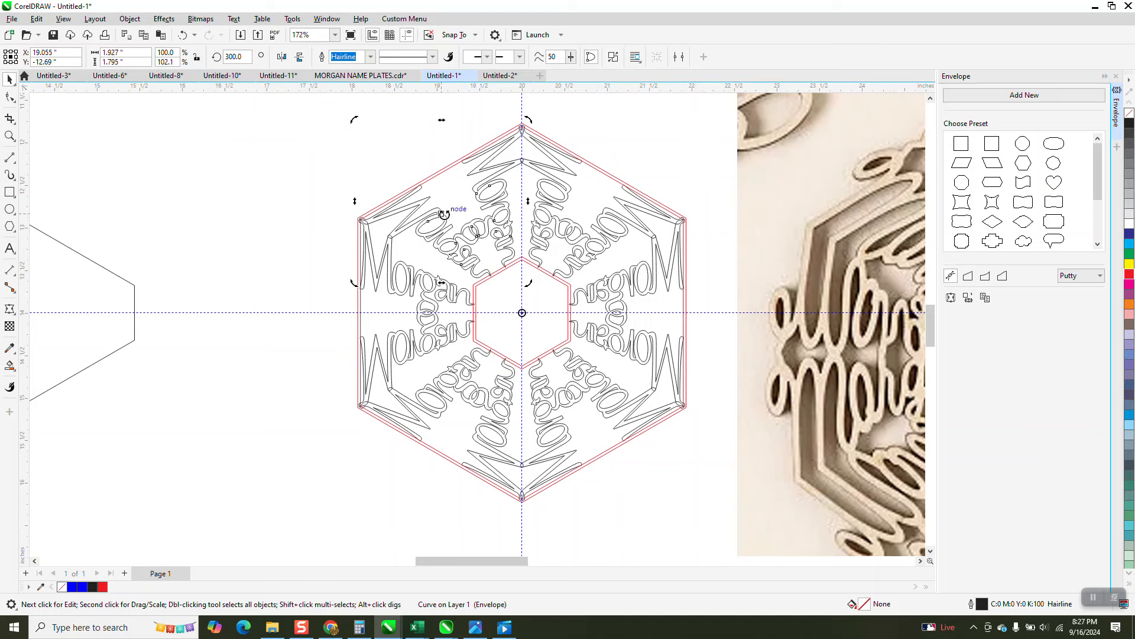
scroll(475, 331, down, 1)
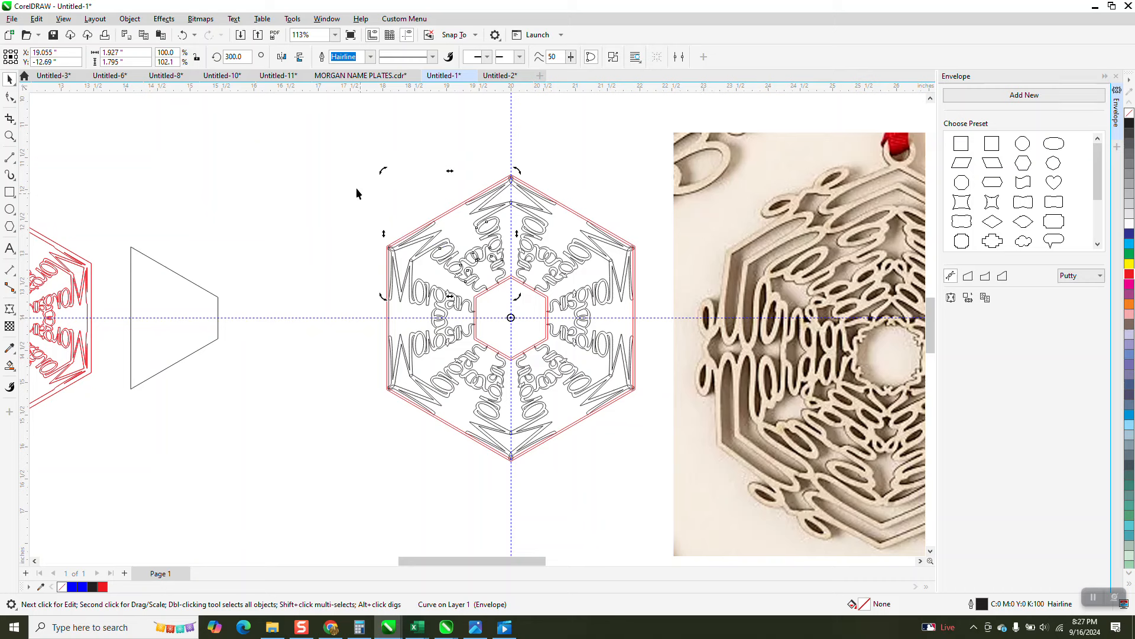
drag(652, 457, 663, 495)
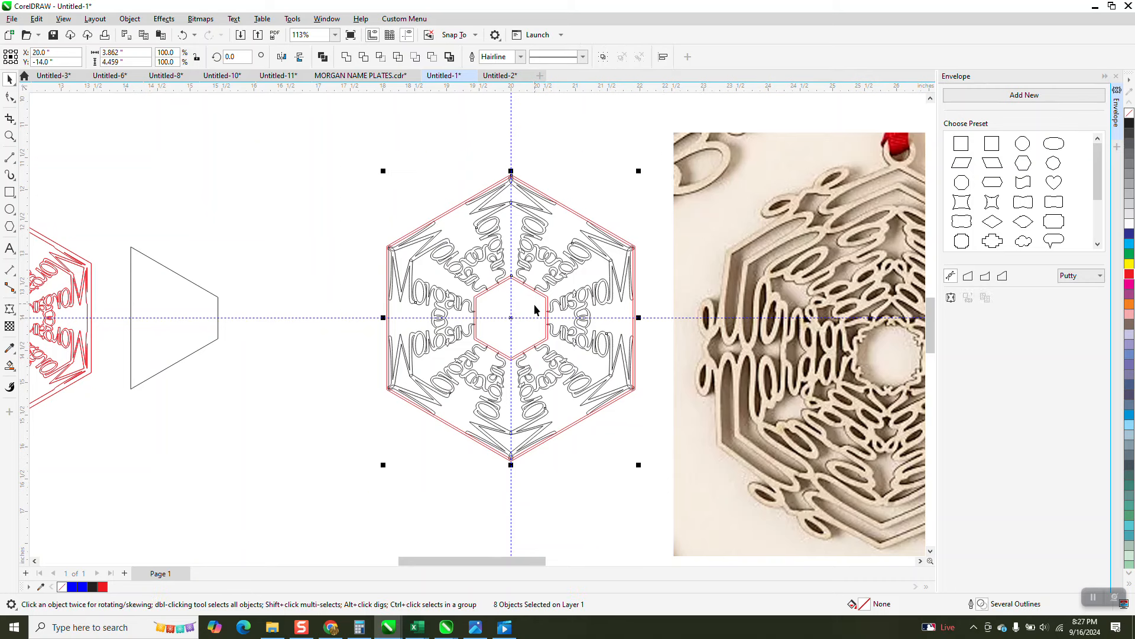
click(347, 59)
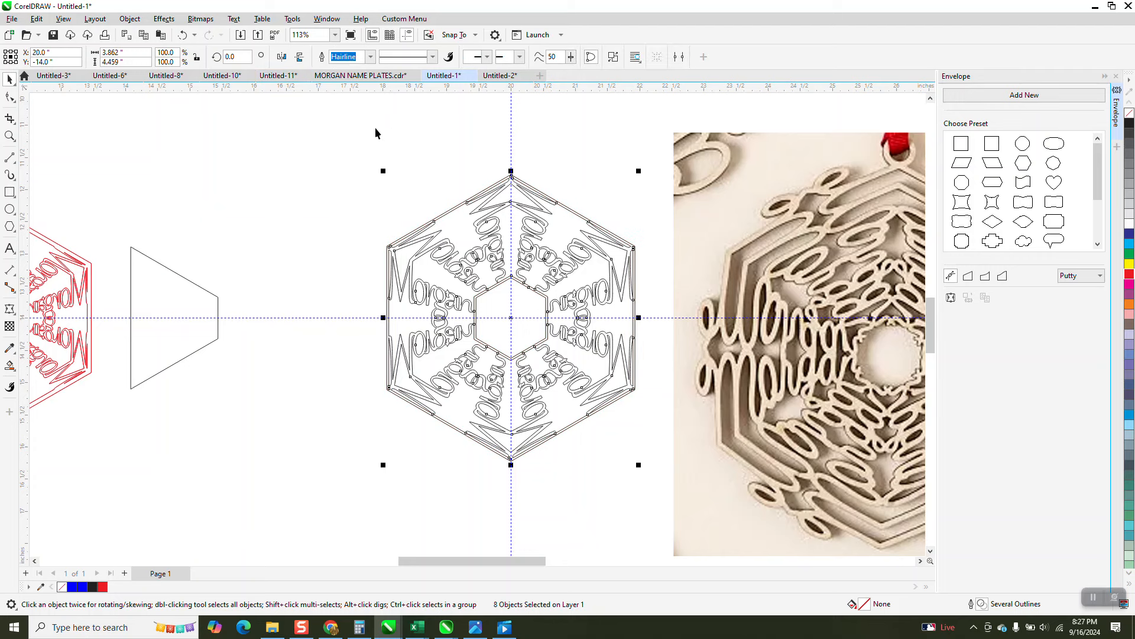
Set the Smart Fill colour to gold (#CC9933)
click(10, 366)
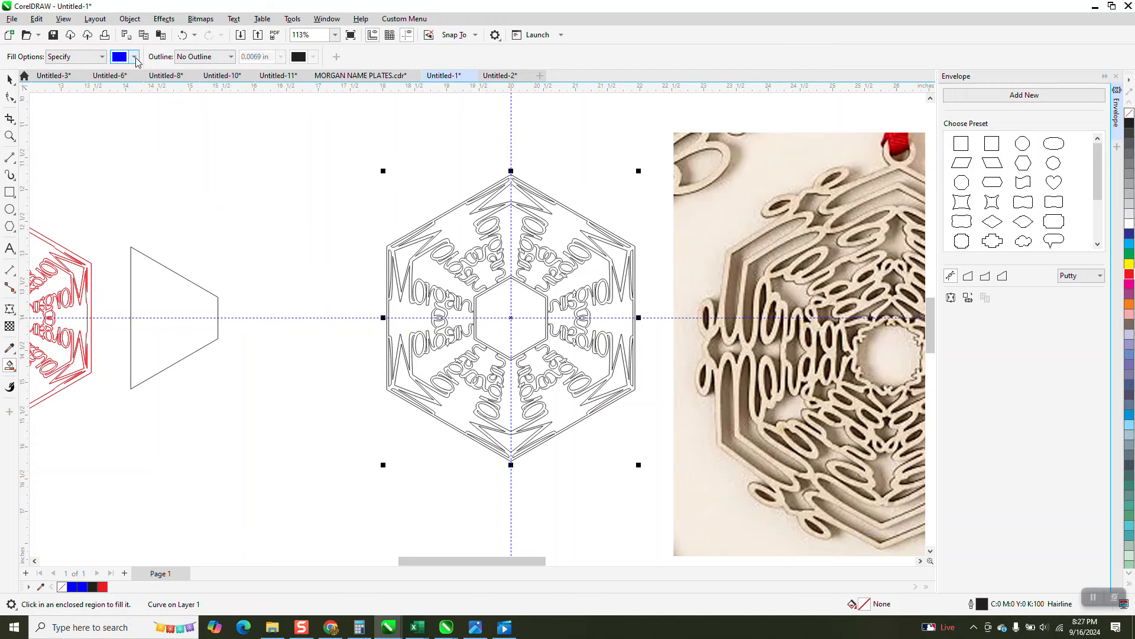
click(134, 57)
click(200, 219)
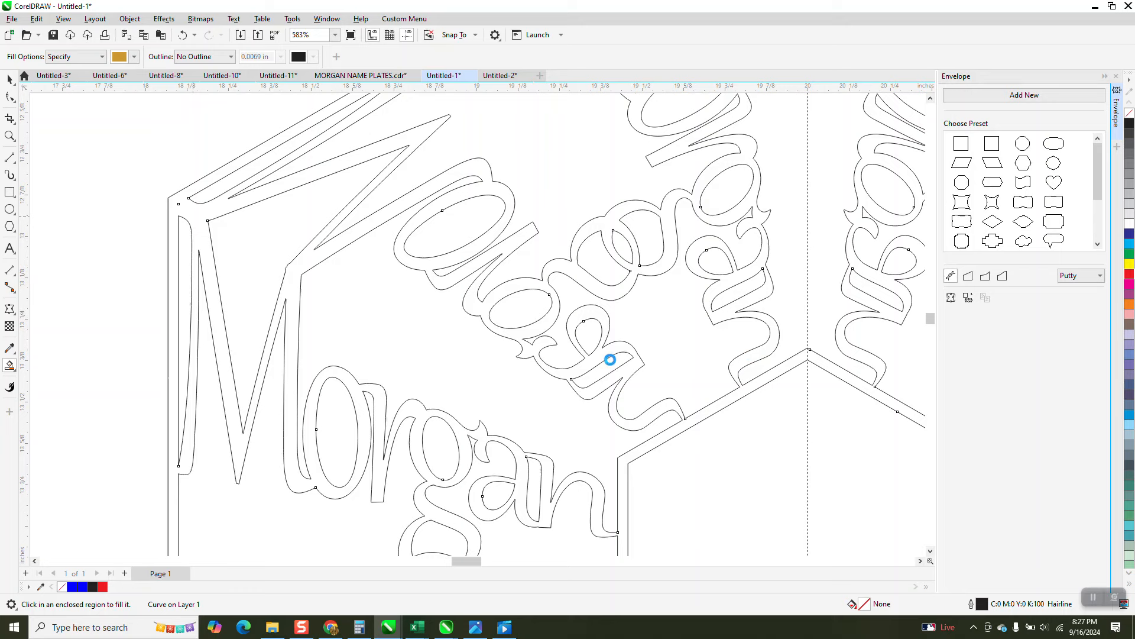
Try the gold Smart Fill on the welded snowflake, check how its letters and frames connect, and undo the fill
click(606, 352)
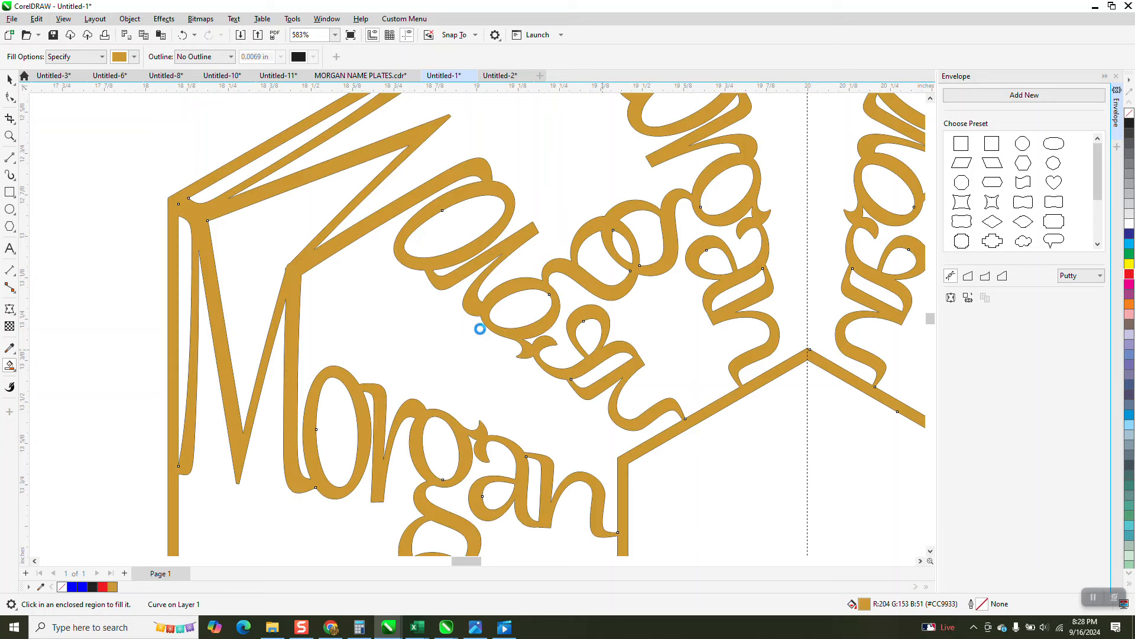
scroll(441, 257, down, 4)
click(10, 136)
drag(380, 221, 691, 453)
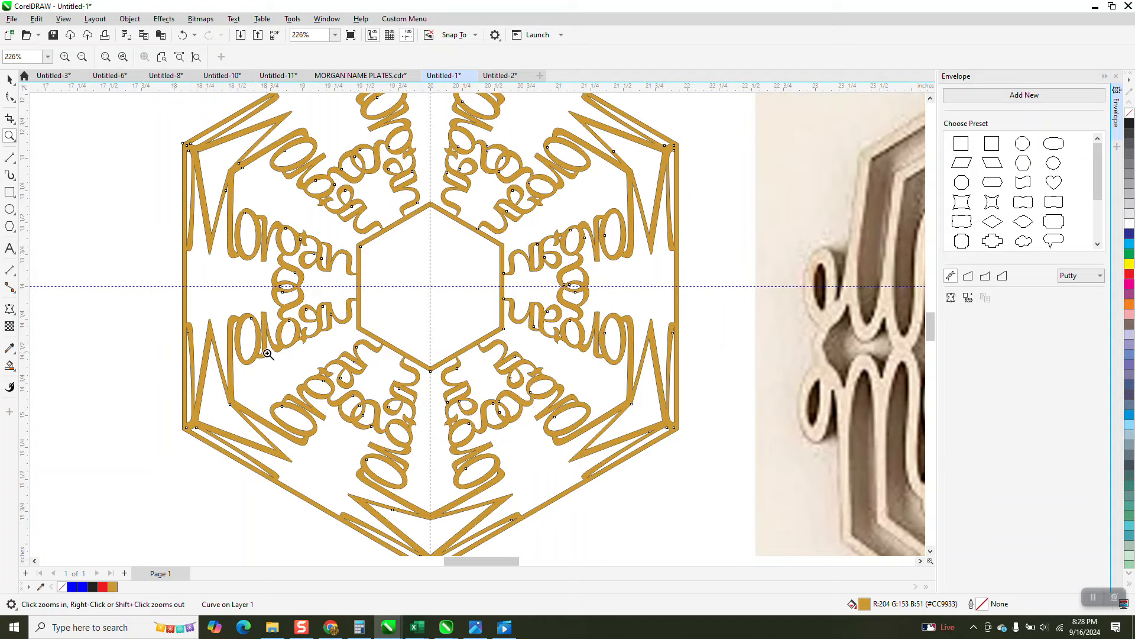
scroll(286, 348, down, 2)
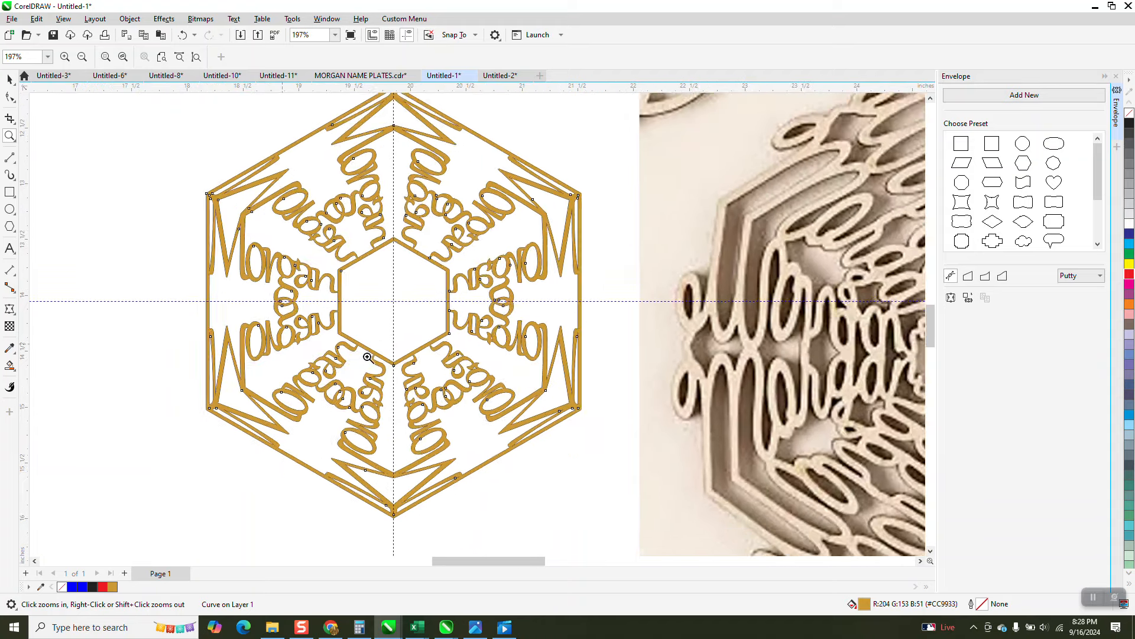
scroll(367, 357, down, 1)
key(ctrl+z)
Draw a circle about 0.104 inches in diameter and centre it on the outer hexagon's top corner
drag(373, 110, 428, 157)
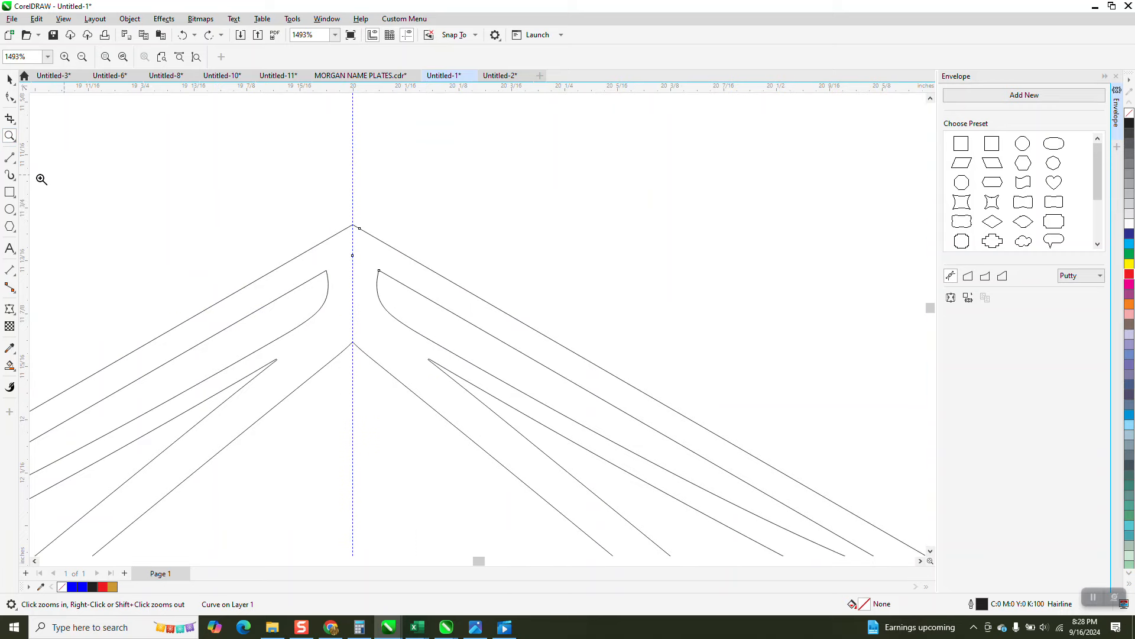
click(10, 209)
drag(506, 138, 418, 226)
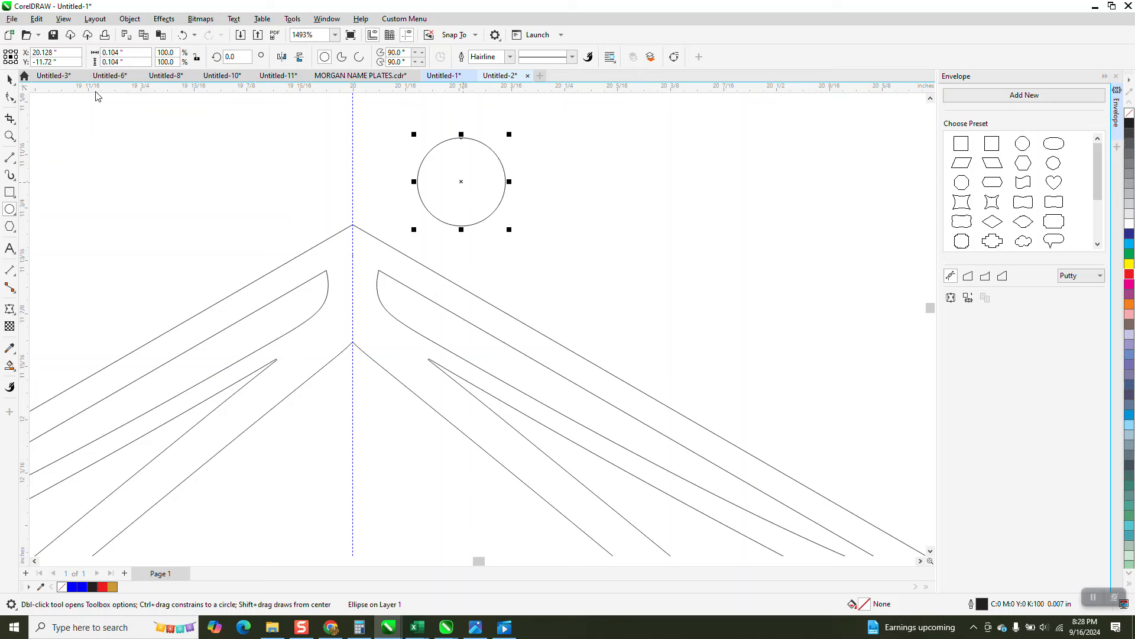
click(9, 79)
drag(463, 182, 353, 225)
Draw a circle about 0.043 inches in diameter with a Hairline outline and centre it inside the larger circle
click(9, 209)
drag(258, 168, 294, 204)
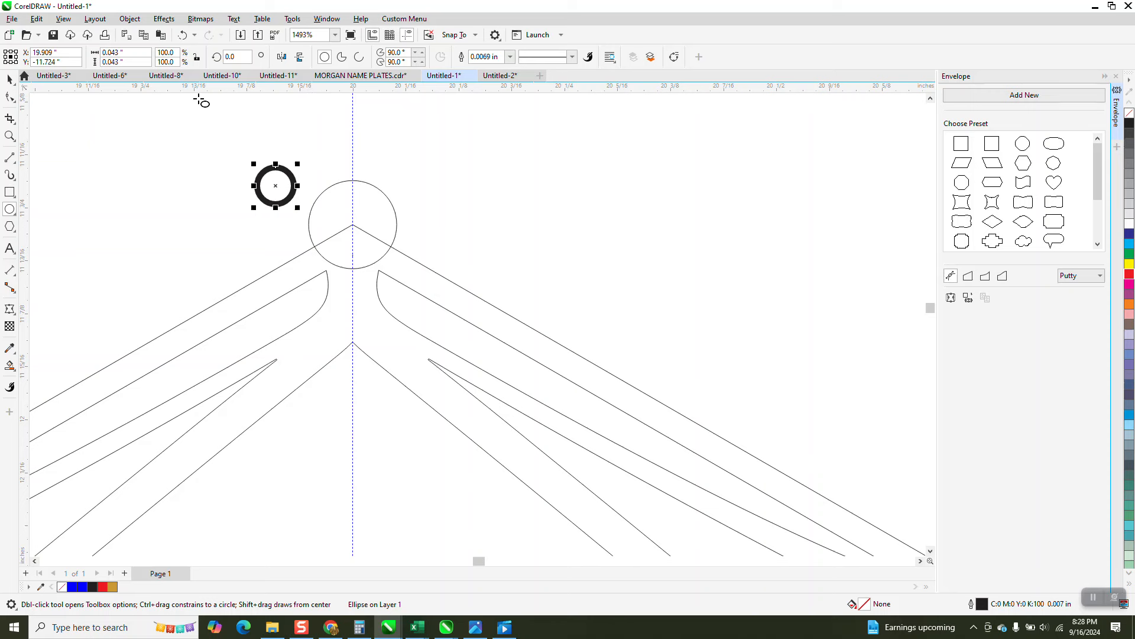
click(509, 59)
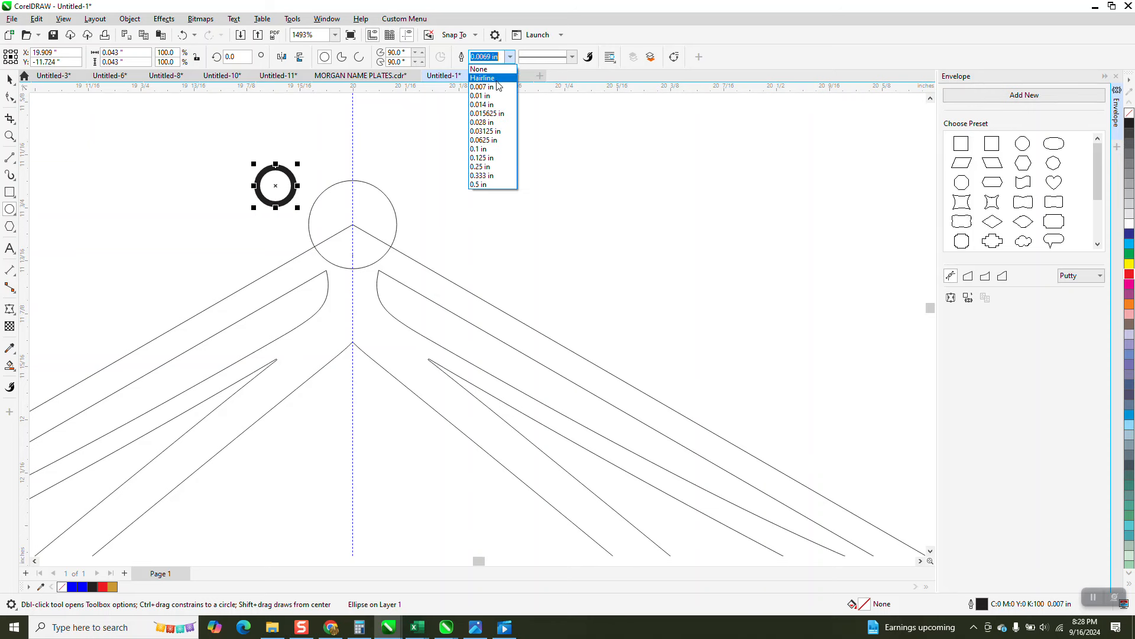
click(497, 79)
click(9, 79)
drag(276, 185, 353, 225)
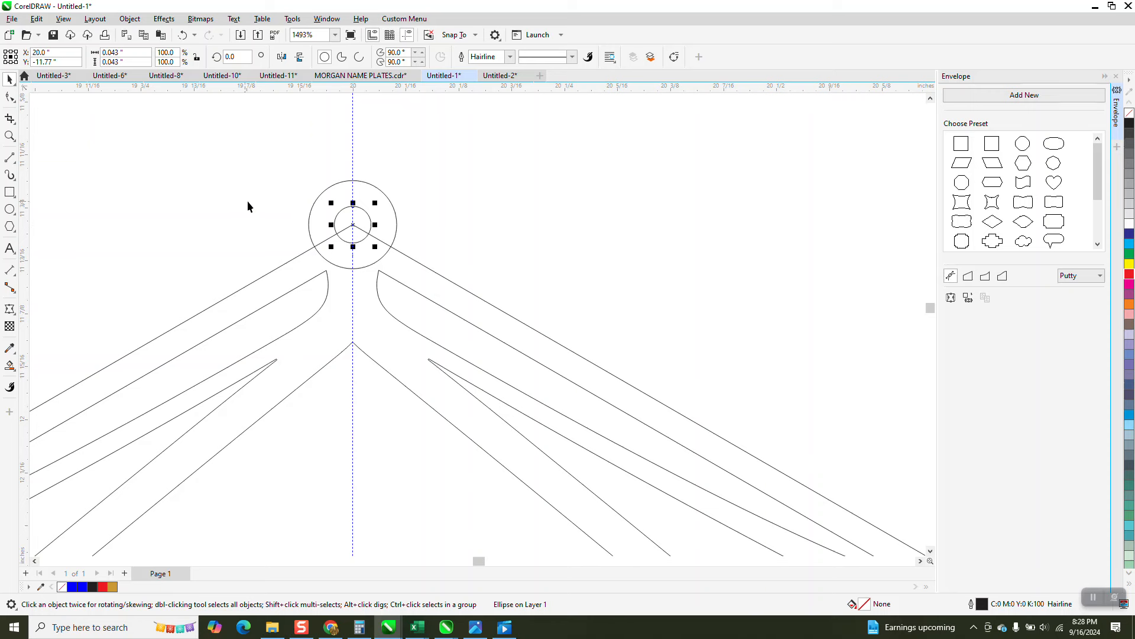
Delete the frame and circle segments overlapping inside the hanging loop with Virtual Segment Delete, leaving an open hole joined to the frame
click(10, 119)
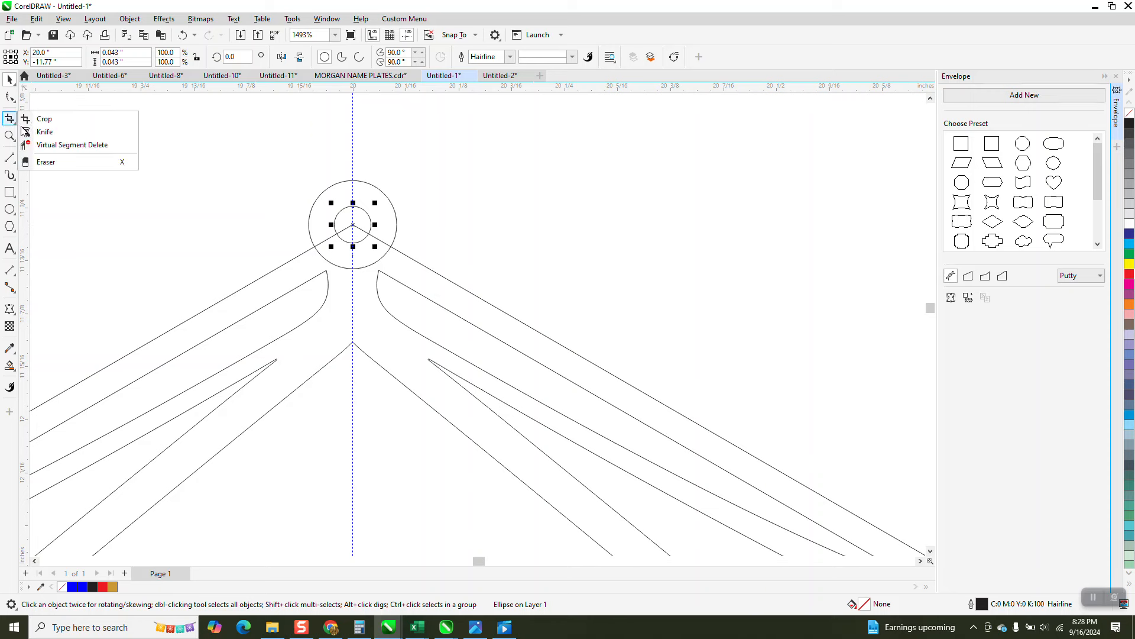
click(51, 149)
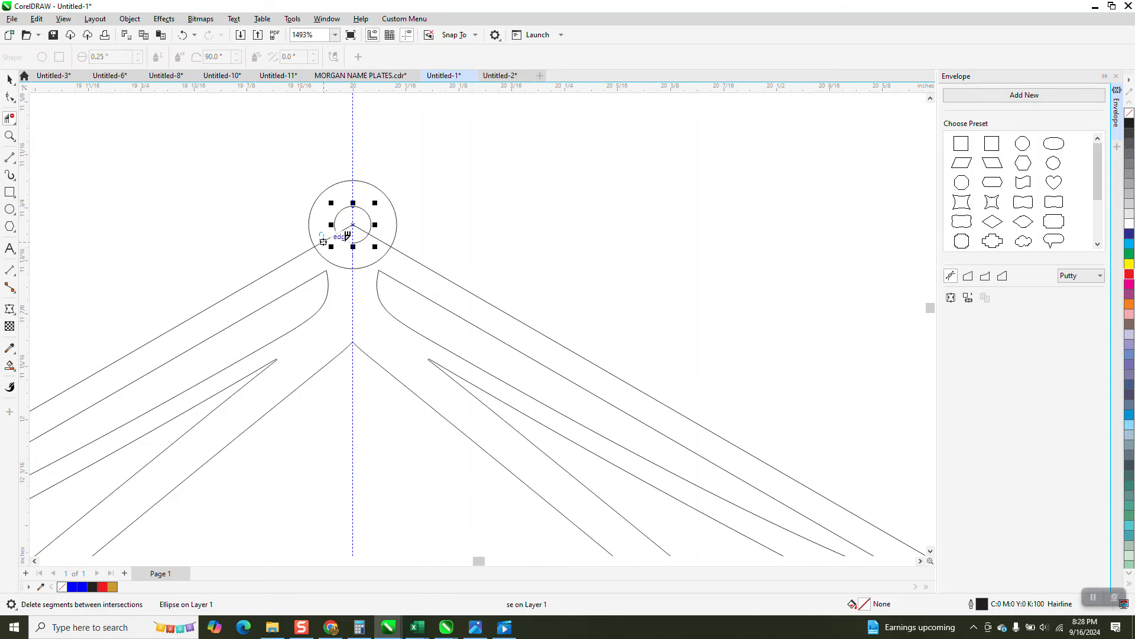
click(381, 241)
click(361, 229)
click(354, 267)
key(space)
click(447, 204)
Fill the snowflake and its hanging loop with gold using Smart Fill and no outline
scroll(439, 195, down, 2)
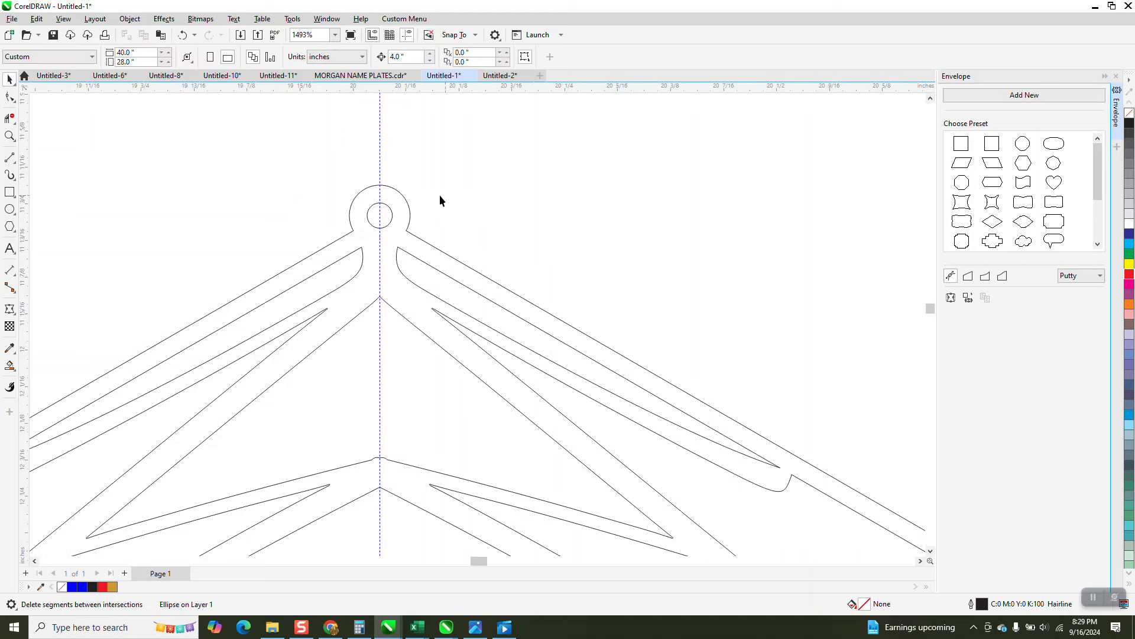
scroll(438, 194, down, 4)
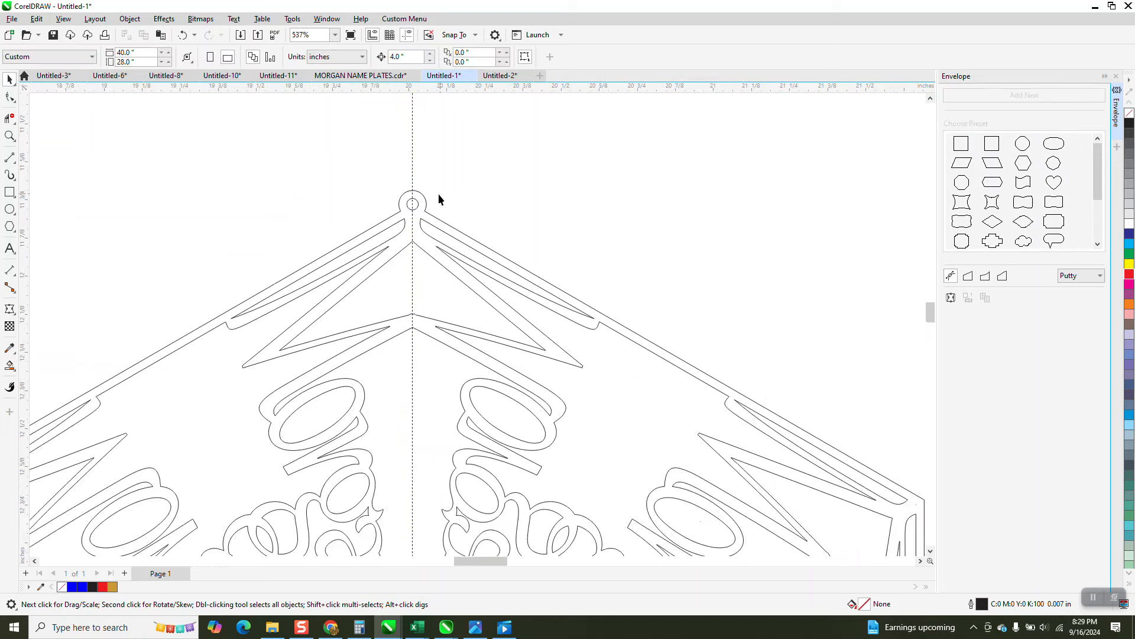
scroll(435, 190, down, 4)
drag(236, 173, 574, 485)
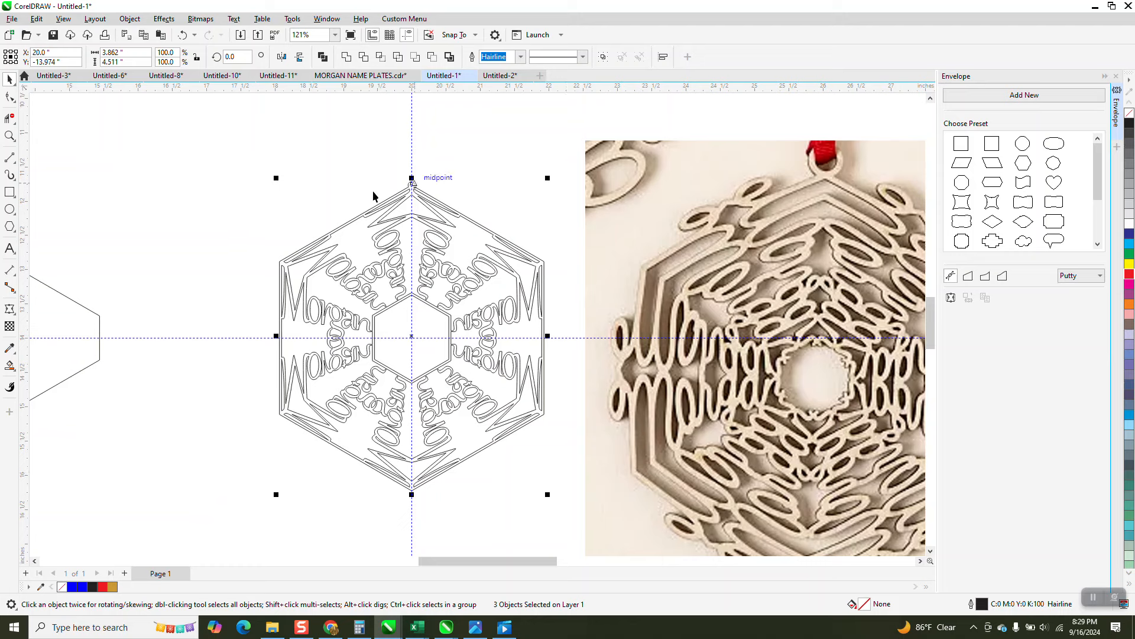
click(11, 366)
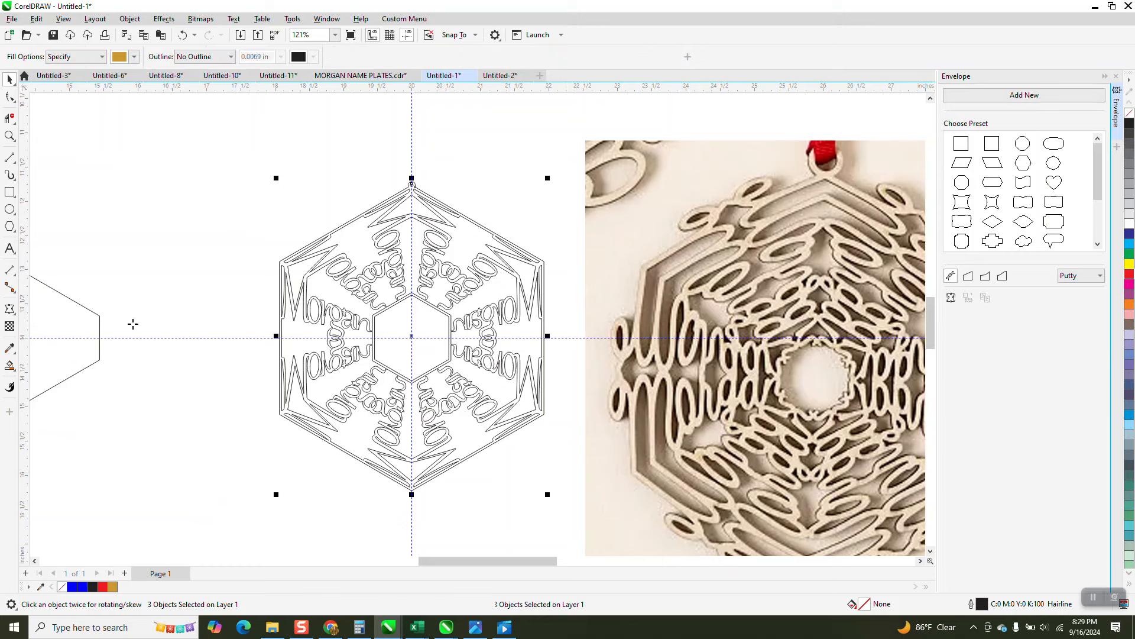
click(10, 136)
drag(257, 251, 496, 302)
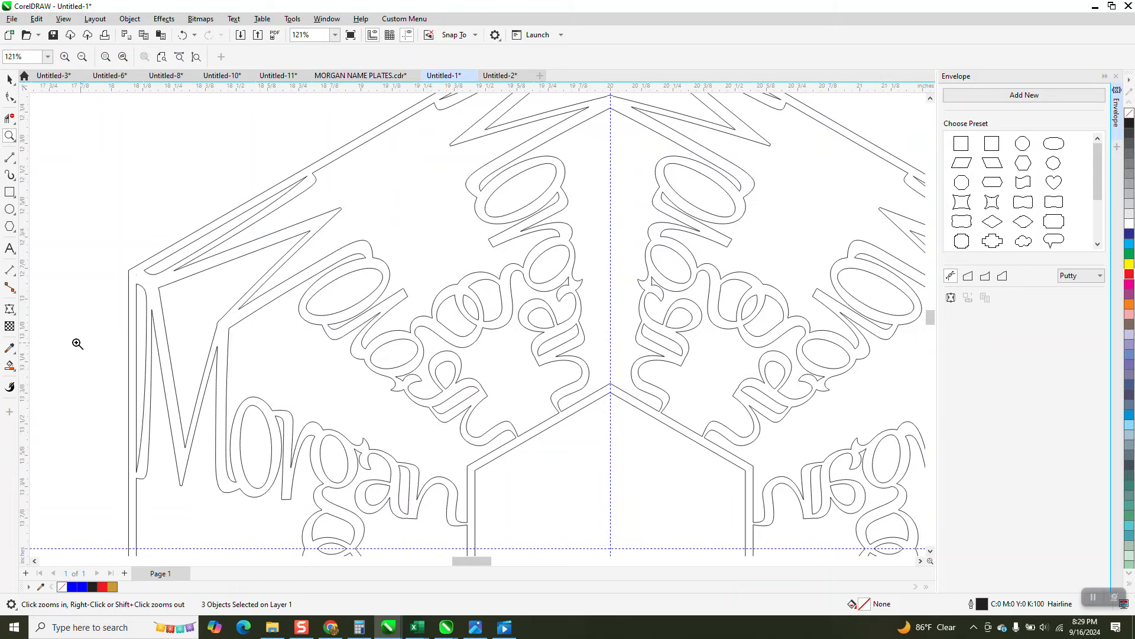
click(10, 367)
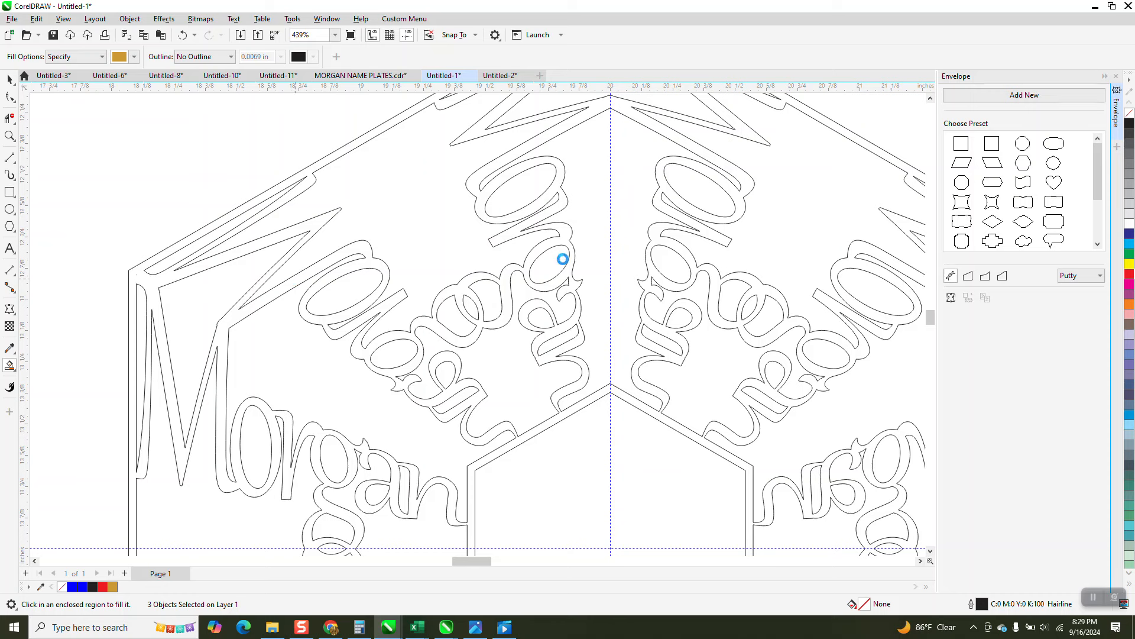
Move the gold-filled snowflake left off the original line work and delete the original snowflake outlines and loop pieces
scroll(559, 236, down, 3)
click(10, 80)
drag(638, 355, 281, 377)
click(637, 355)
key(Delete)
drag(533, 110, 654, 178)
key(Delete)
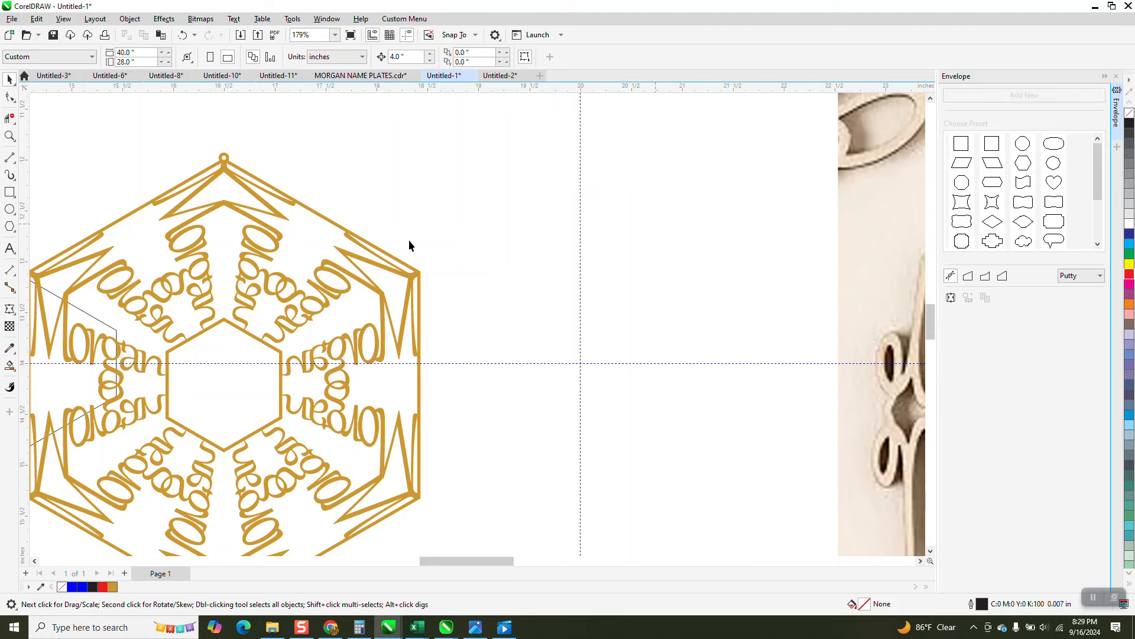
Centre the gold snowflake on the page and change it to no fill with a red outline
click(418, 268)
key(p)
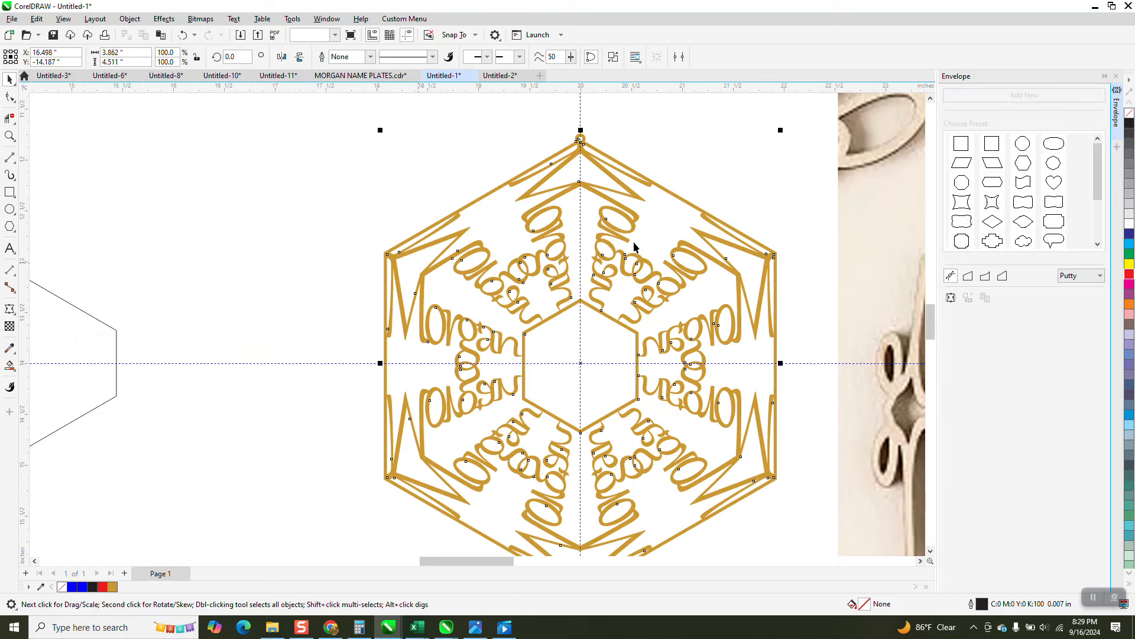
click(1130, 113)
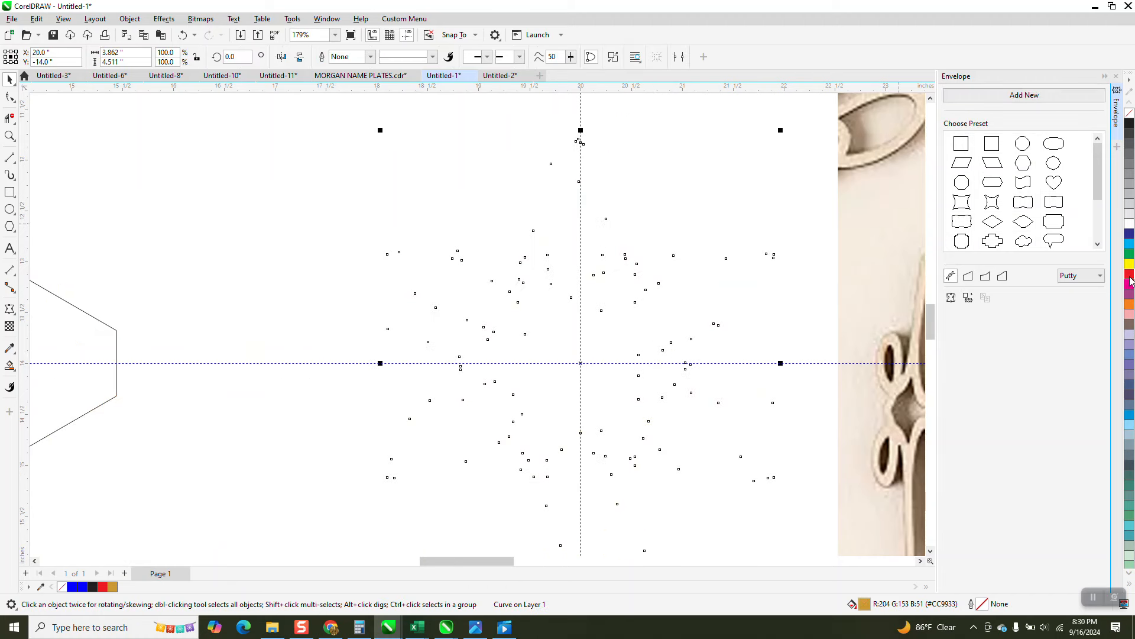
right_click(1129, 279)
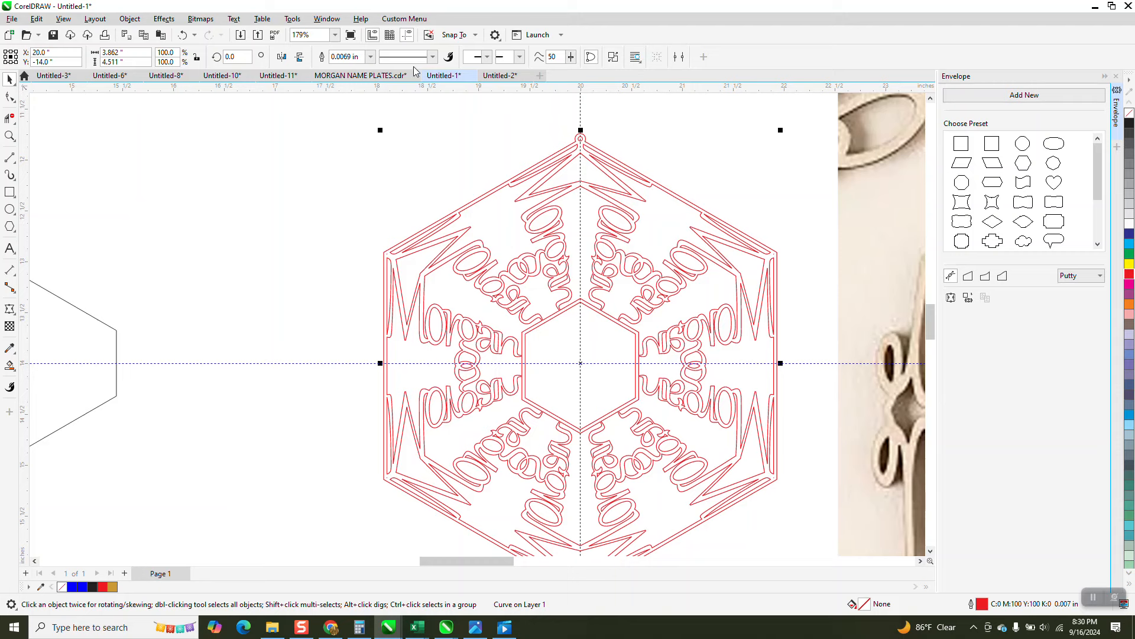